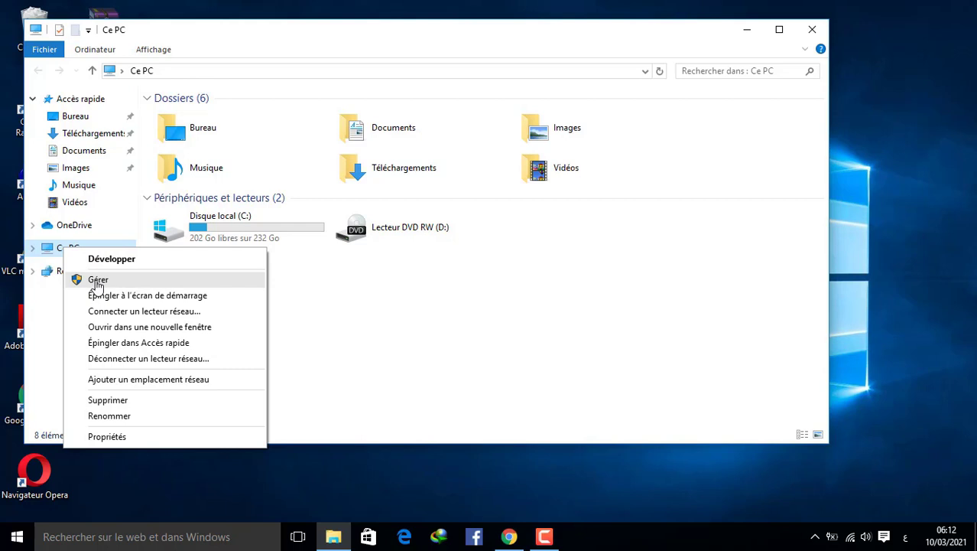
Step: Open Computer Management for Ce PC and show Gestion des disques
left_click(354, 287)
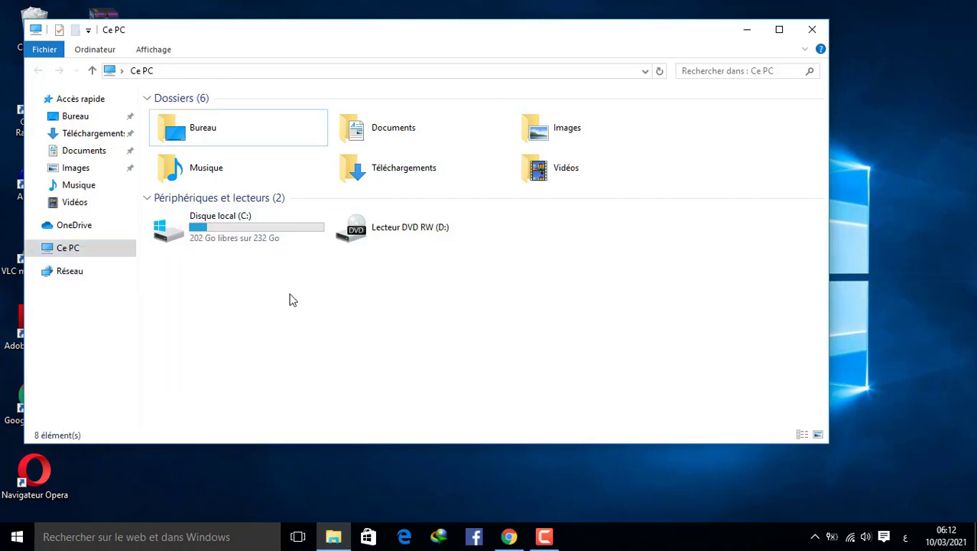
right_click(72, 249)
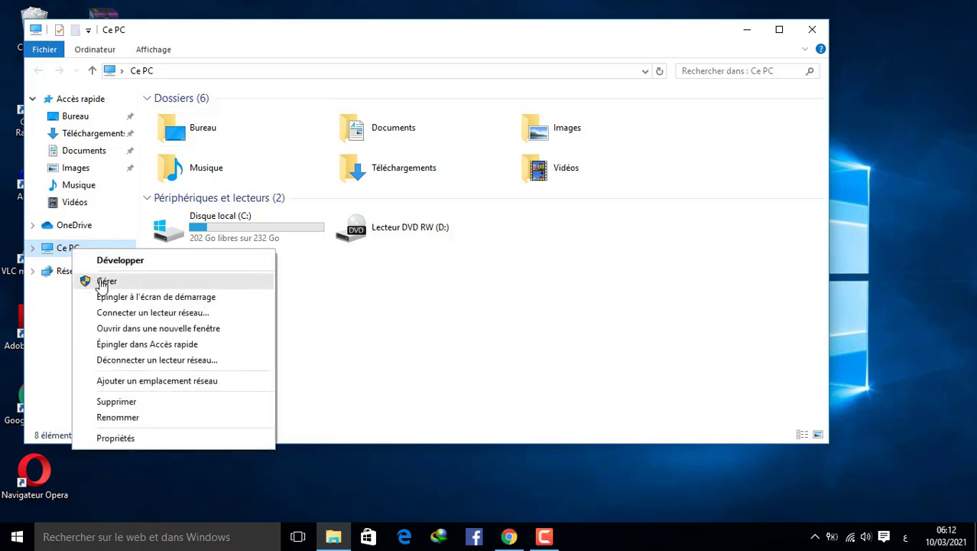
left_click(106, 281)
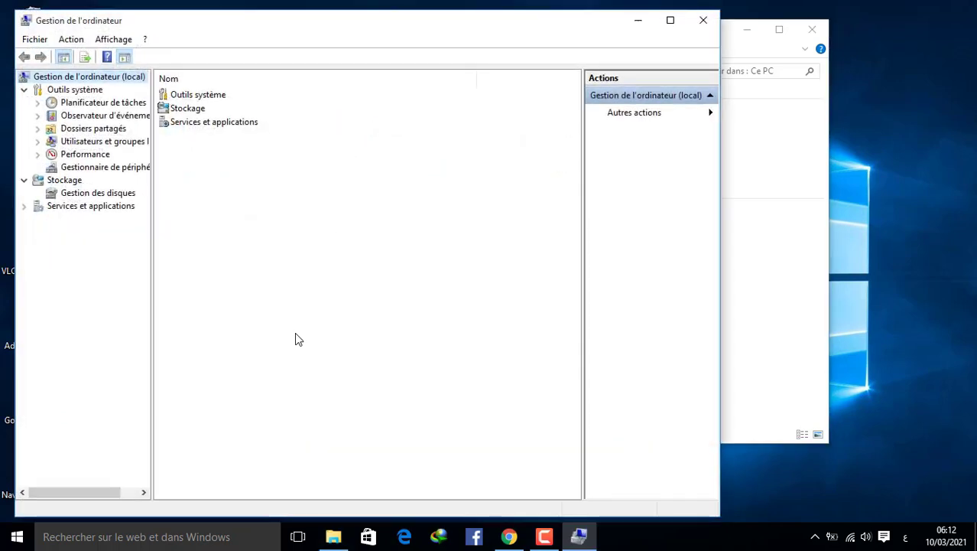
key("g")
key("g")
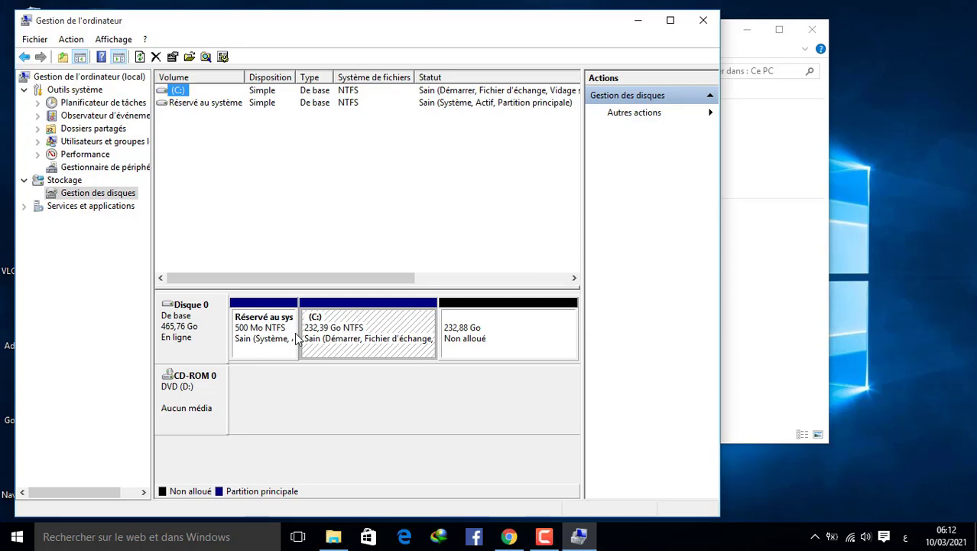
Step: Check the drives listed under Ce PC in File Explorer, and return to Gestion de l'ordinateur
left_click(333, 537)
left_click(245, 197)
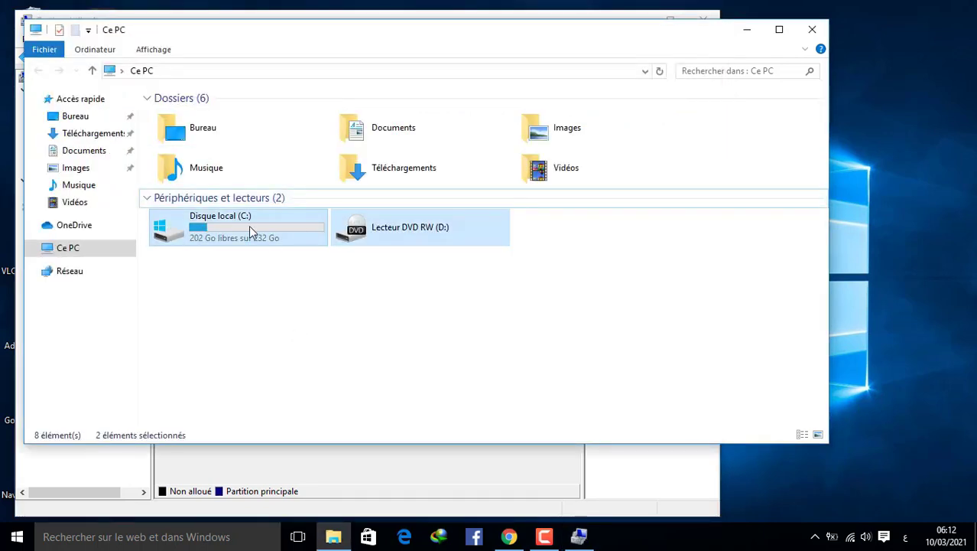
left_click(445, 484)
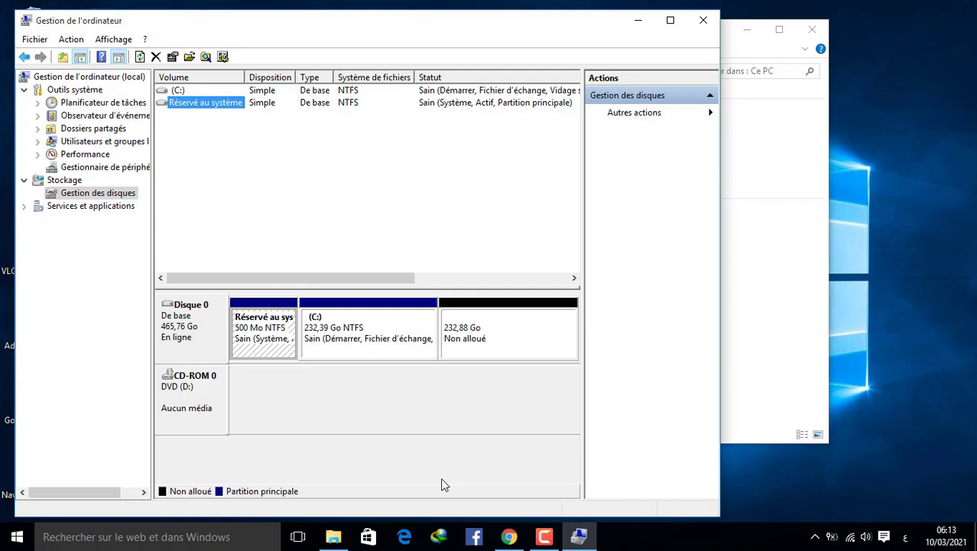
Step: Open the properties of the Réservé au système volume
key("shift+F10")
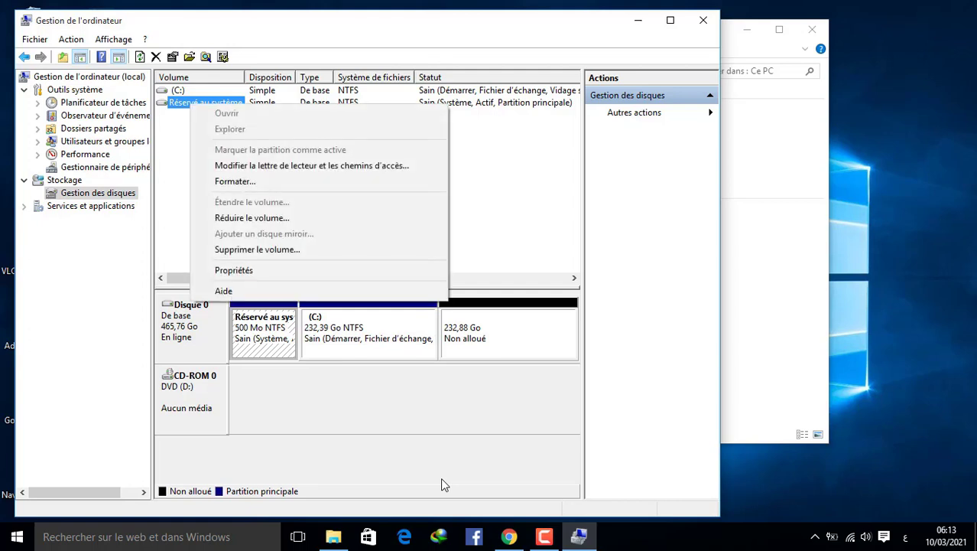
key("Up")
key("Up")
key("Up")
key("Up")
key("Up")
key("Up")
key("Up")
key("Up")
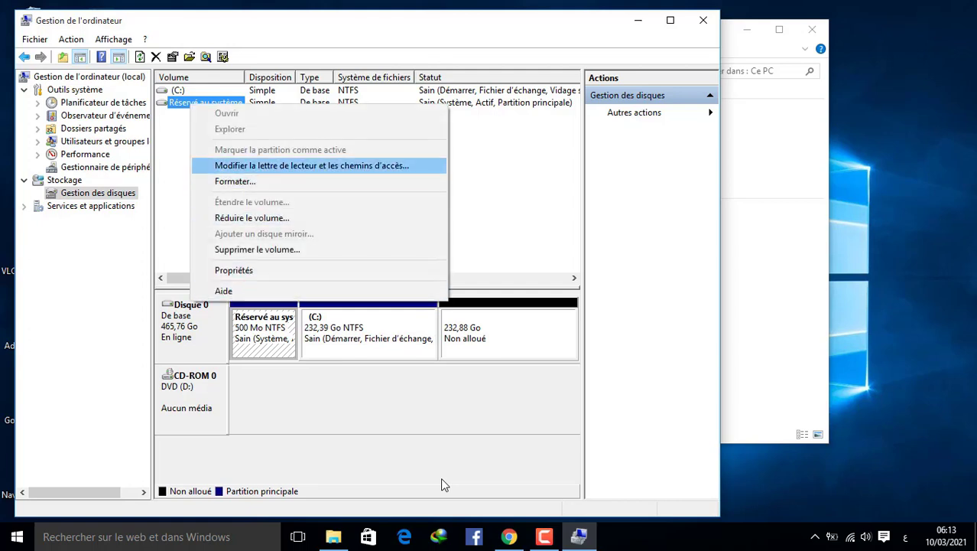
key("Down")
key("Down")
key("Down")
key("Down")
key("Return")
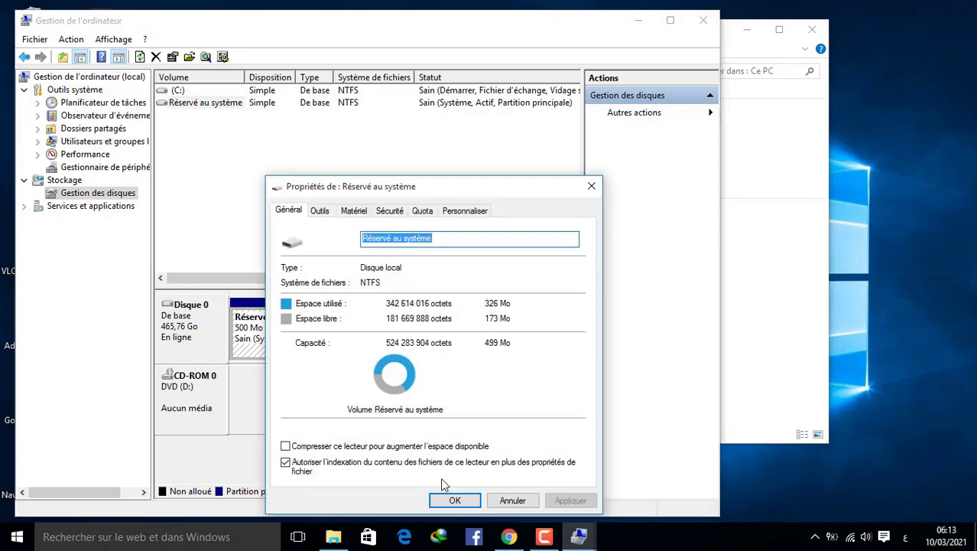
Step: Look through the volume's hardware, security, quota and customization properties, and close them without changes
key("ctrl+Tab")
key("ctrl+Tab")
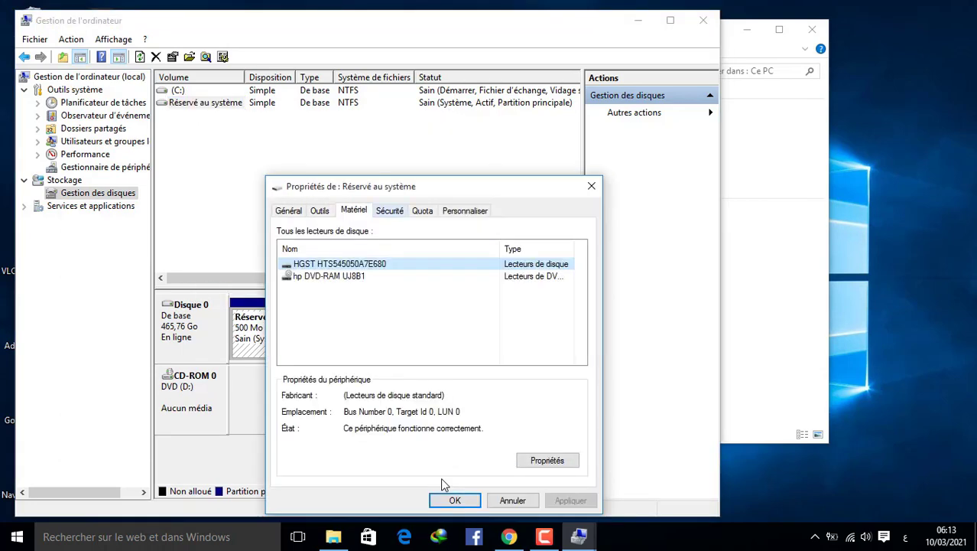
key("ctrl+Tab")
key("ctrl+Tab")
key("ctrl+Tab")
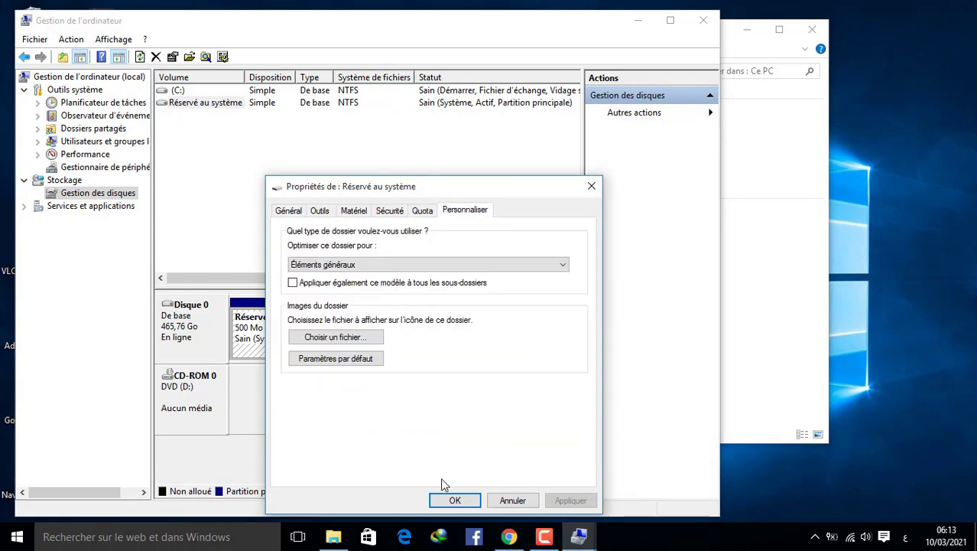
key("Escape")
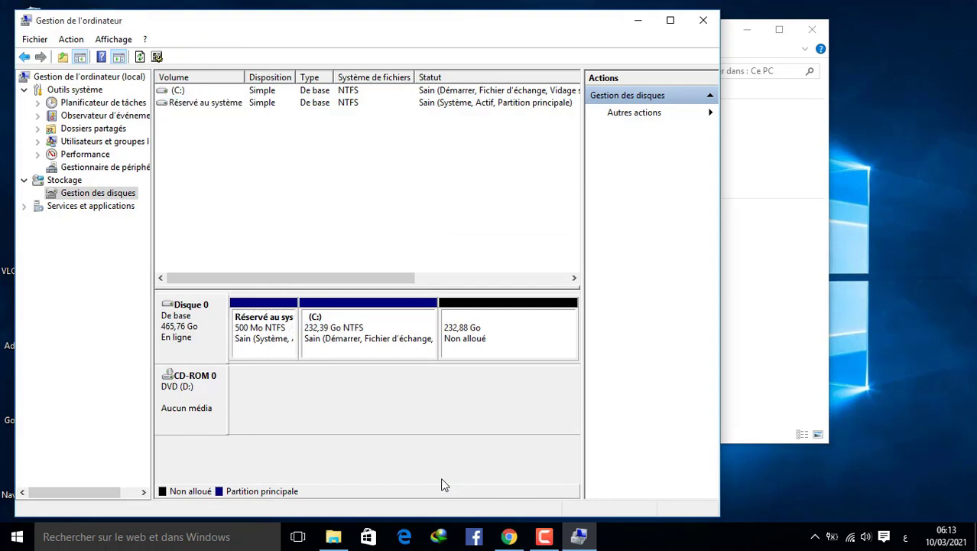
key("shift+F10")
key("Down")
key("Down")
key("Down")
key("Down")
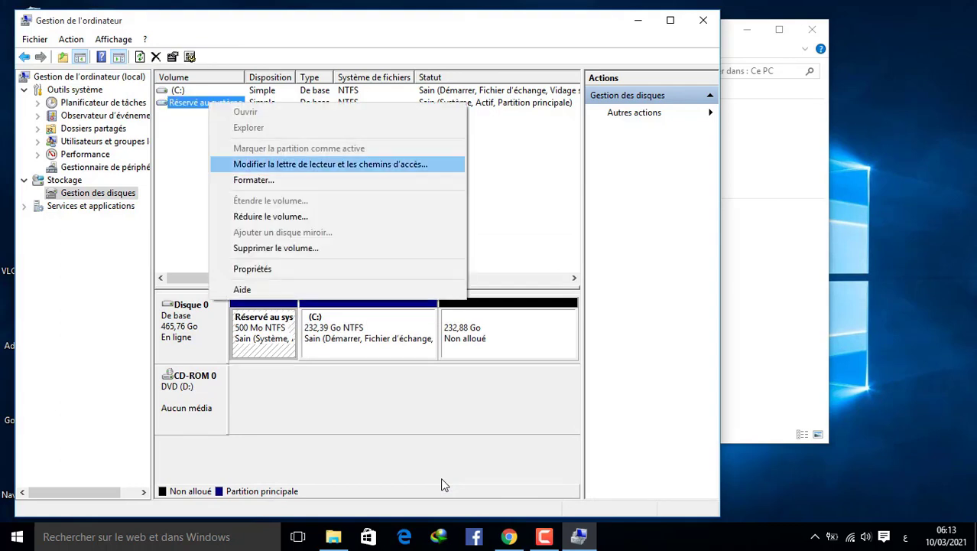
key("Return")
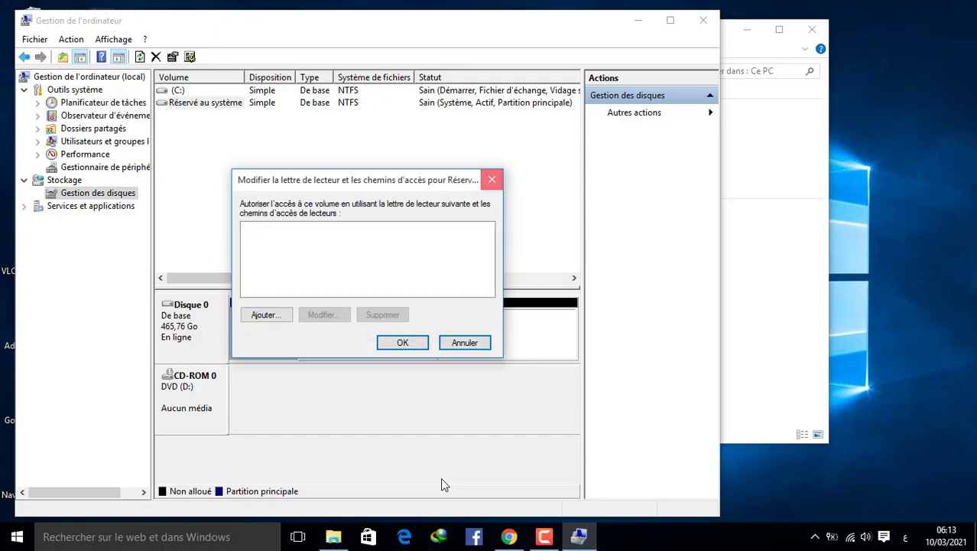
key("Escape")
Step: Assign drive letter E to the Réservé au système volume
key("shift+F10")
key("Down")
key("Down")
key("Down")
key("Down")
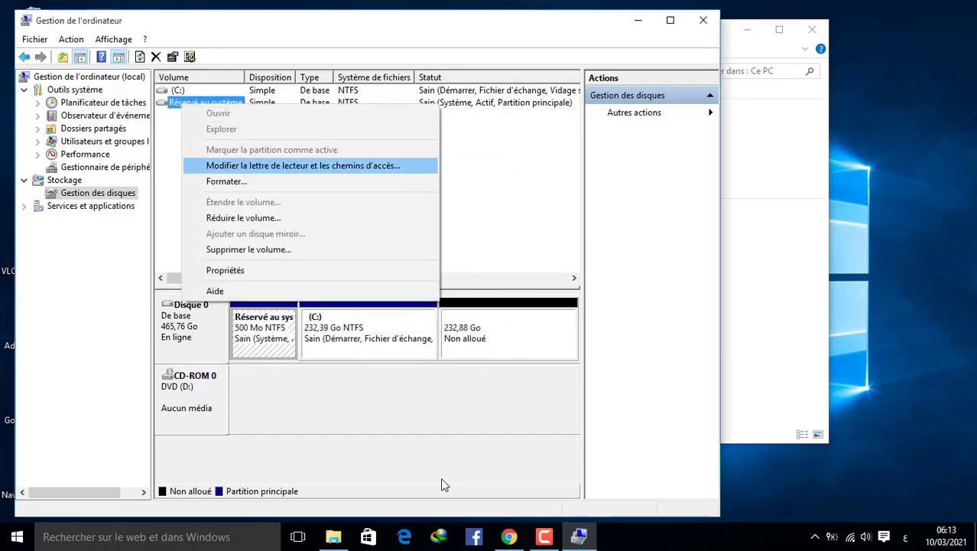
key("Down")
key("Up")
key("Return")
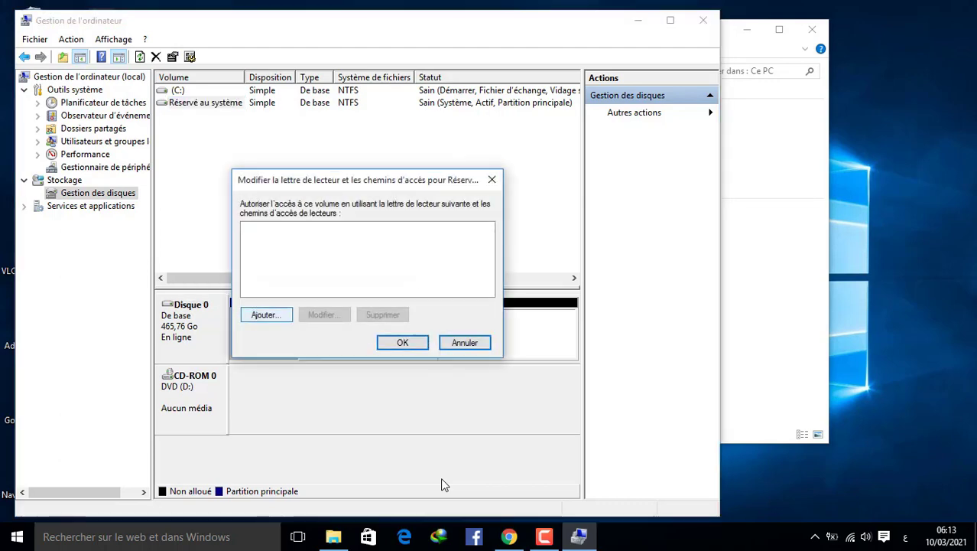
key("space")
key("Tab")
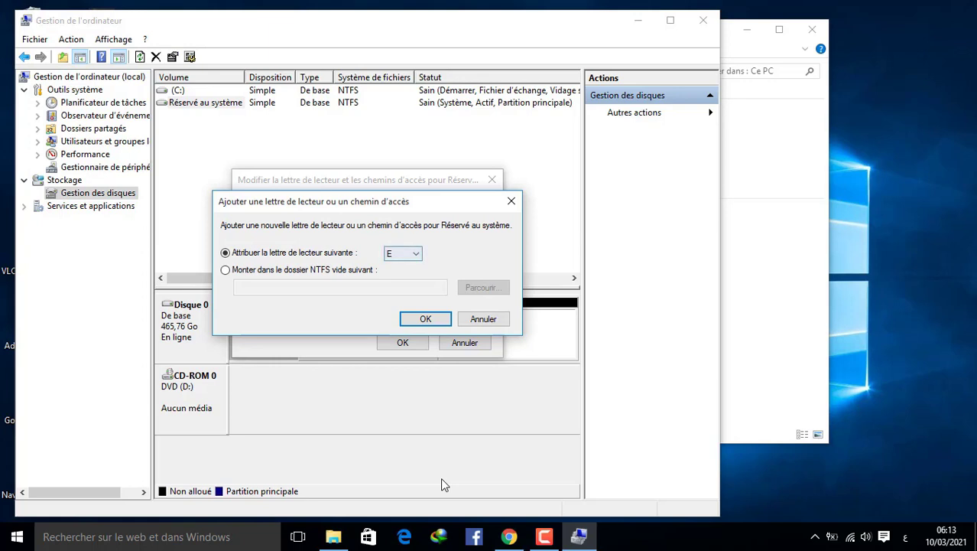
key("alt+Down")
key("Up")
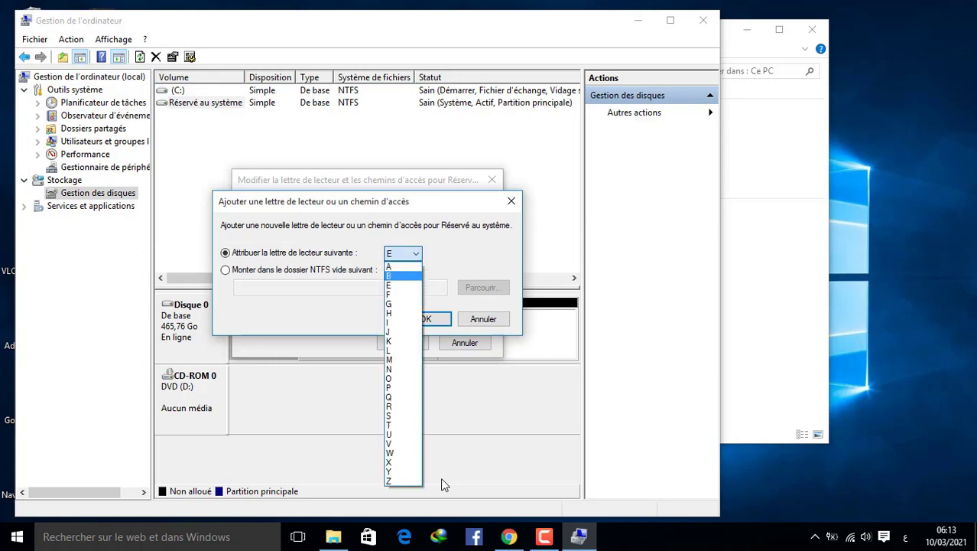
key("Up")
key("Down")
key("Down")
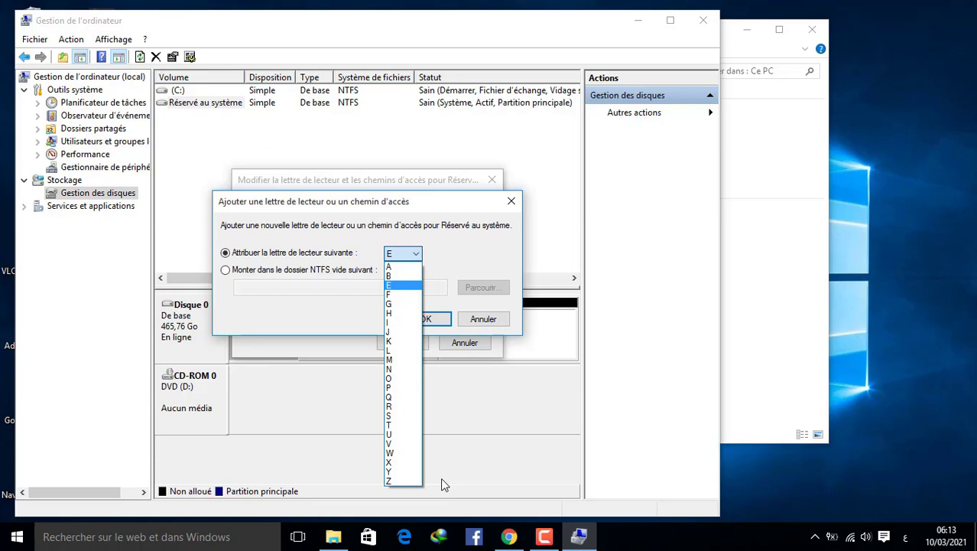
key("Return")
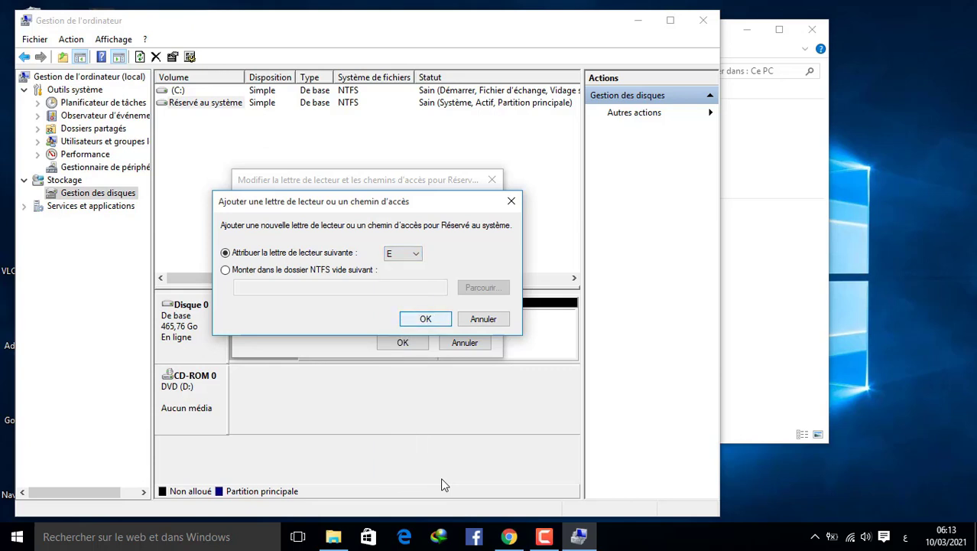
key("Return")
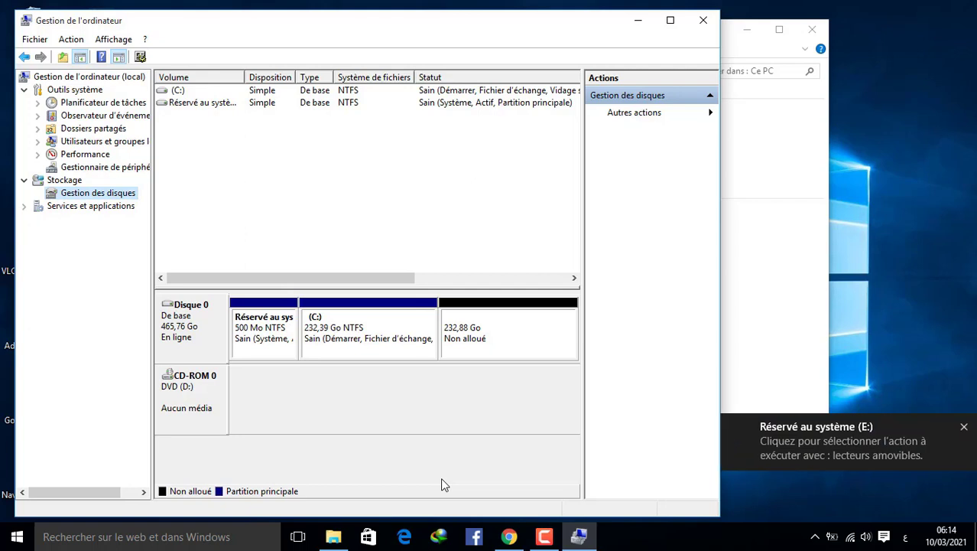
Step: Check for the E: drive in File Explorer, and return to Gestion des disques
left_click(761, 252)
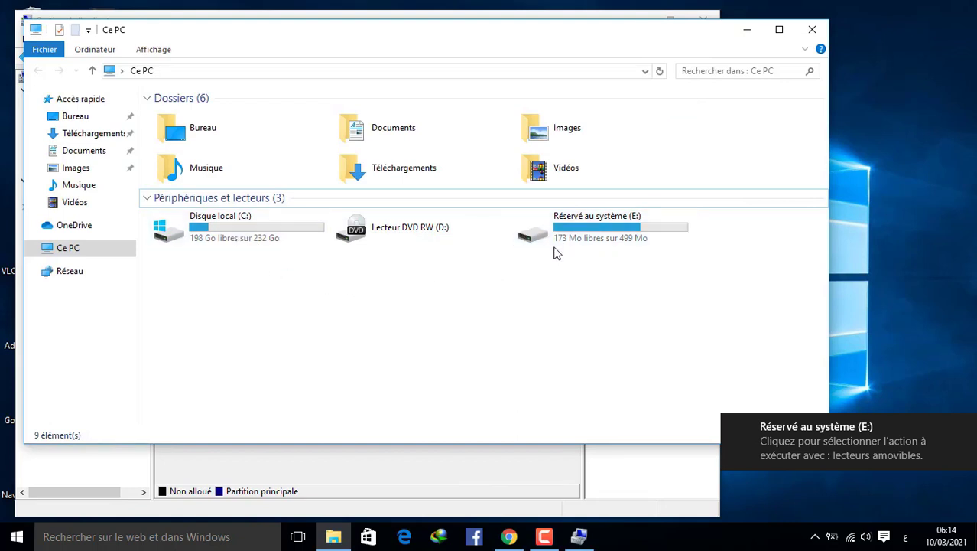
left_click(402, 493)
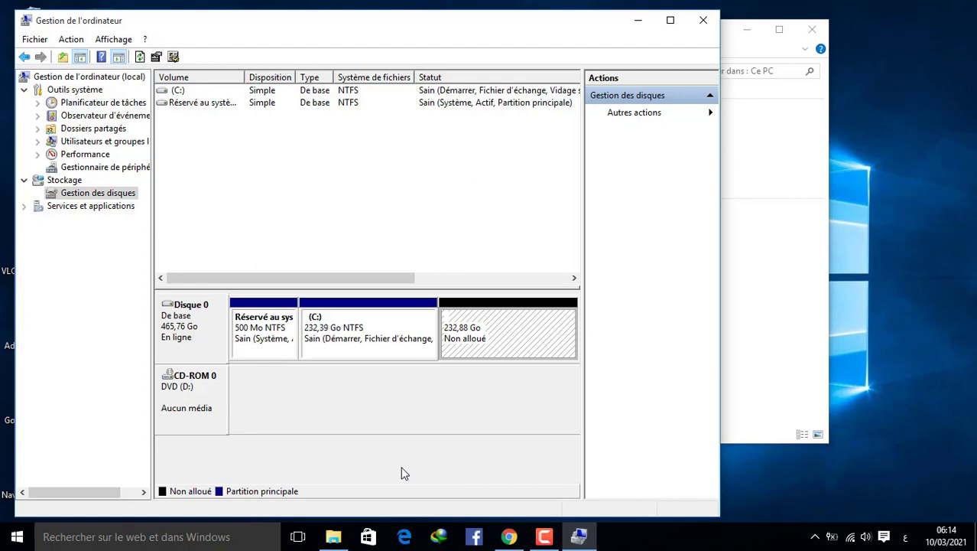
key("shift+F10")
key("Down")
key("Down")
key("Down")
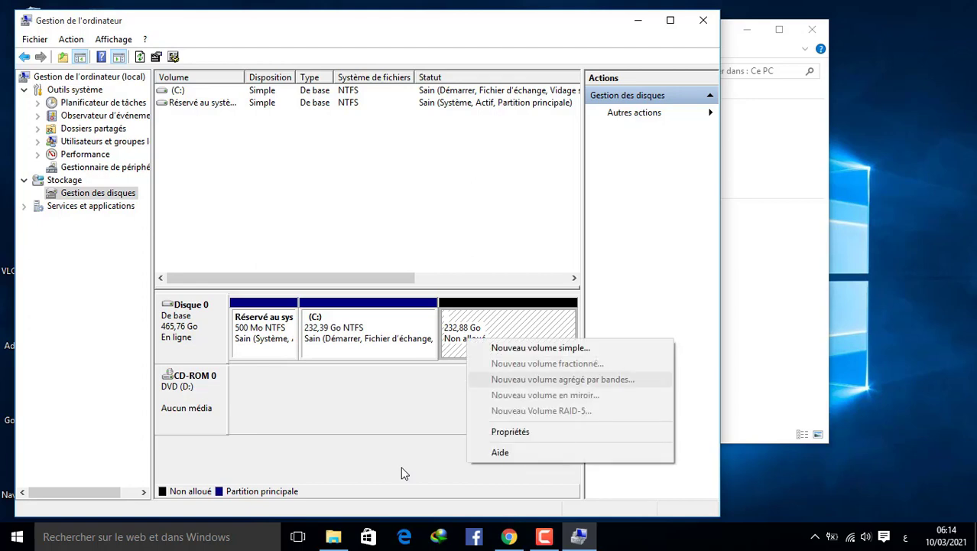
key("Up")
key("Down")
key("Down")
key("Down")
key("Down")
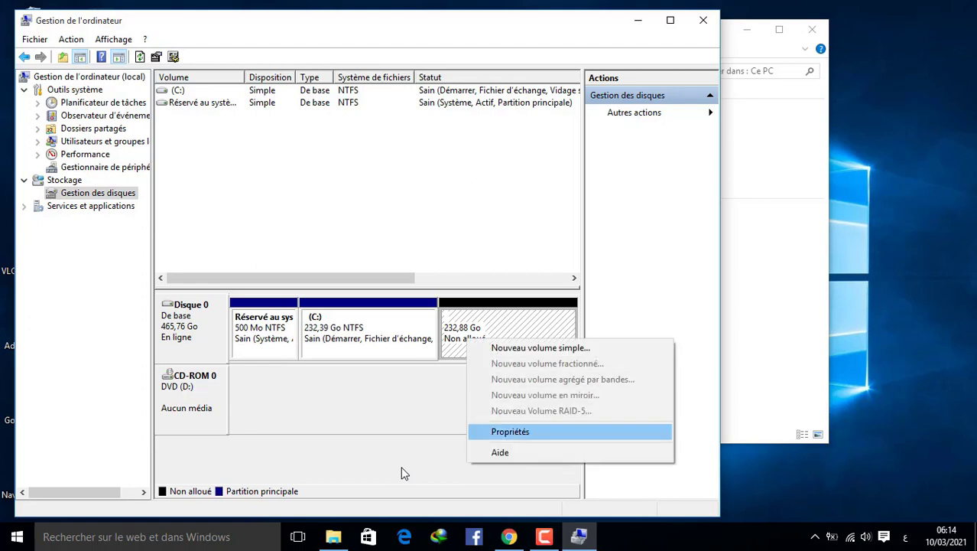
key("Up")
key("Up")
key("Up")
key("Up")
key("Up")
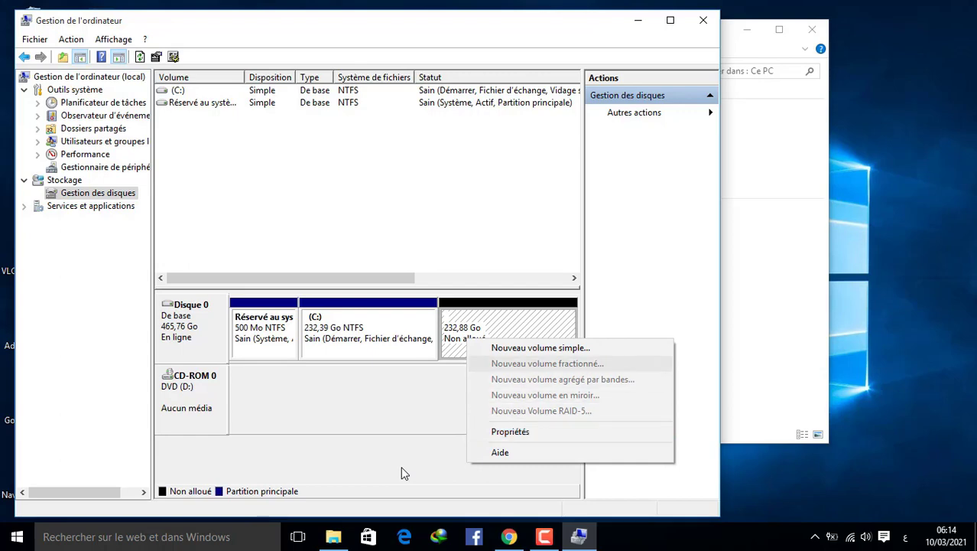
key("Return")
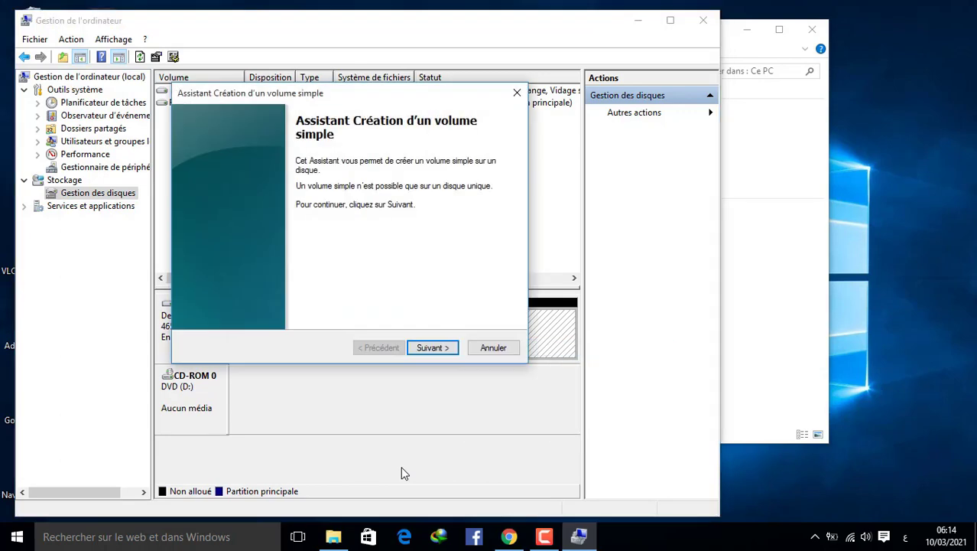
key("Escape")
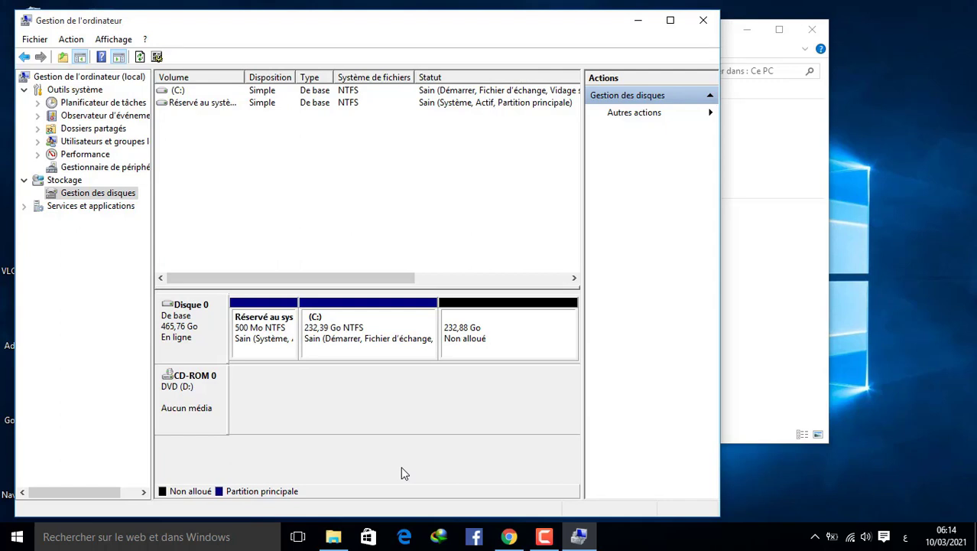
Step: Examine the E: drive in File Explorer, and the volumes' capacity and free space in Gestion des disques
left_click(760, 240)
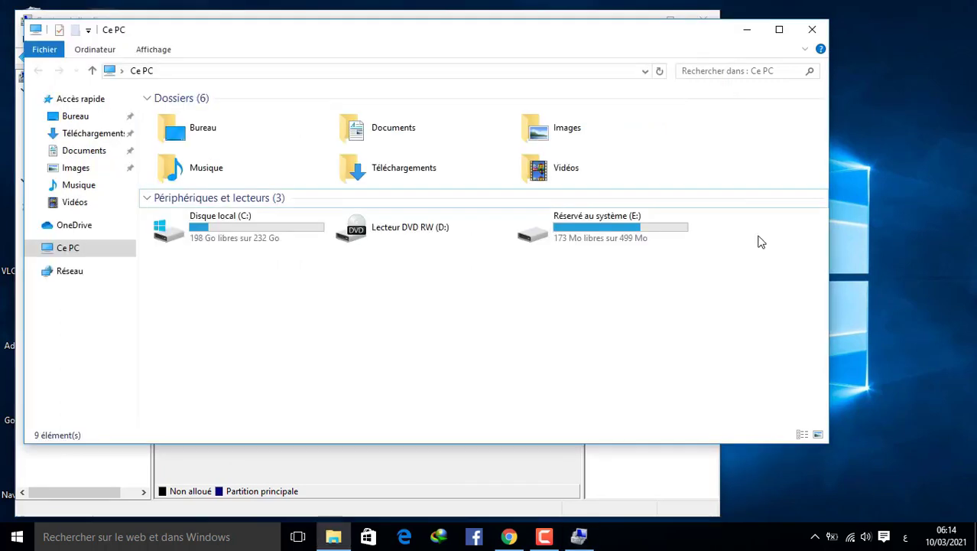
left_click(591, 234)
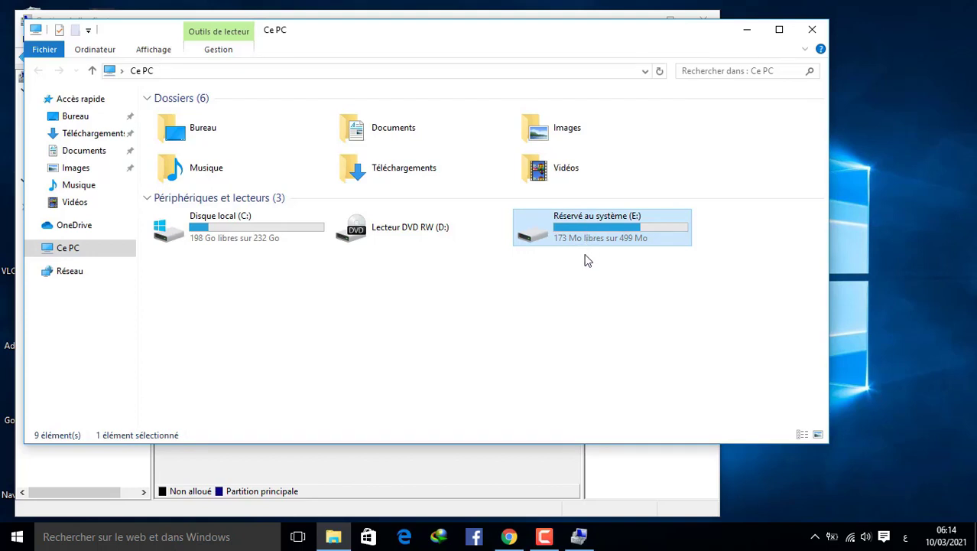
left_click(471, 468)
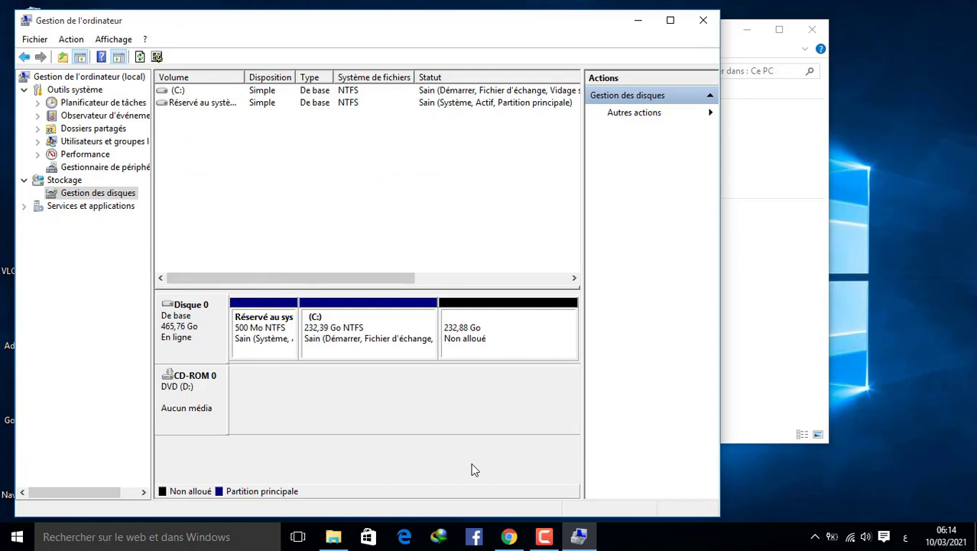
scroll(471, 468, "right", 5)
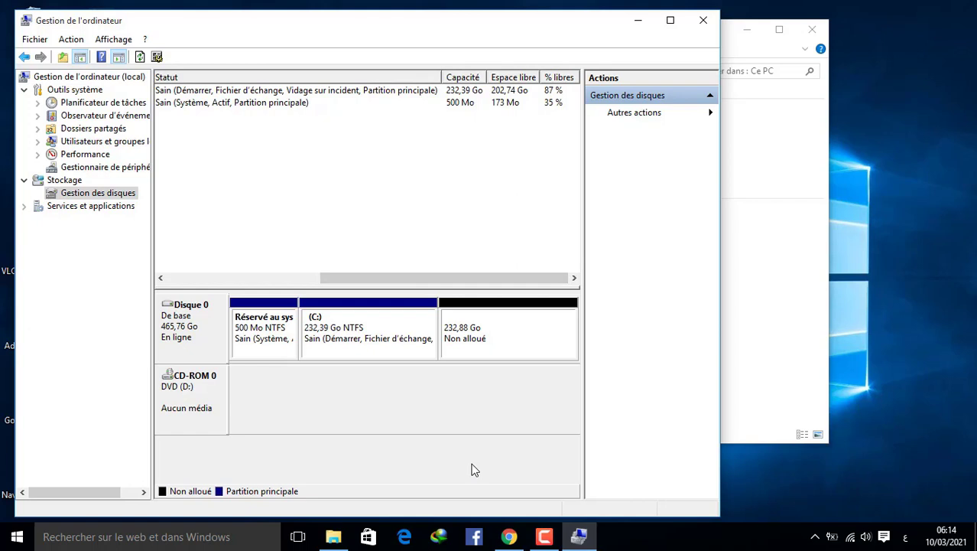
scroll(471, 468, "left", 5)
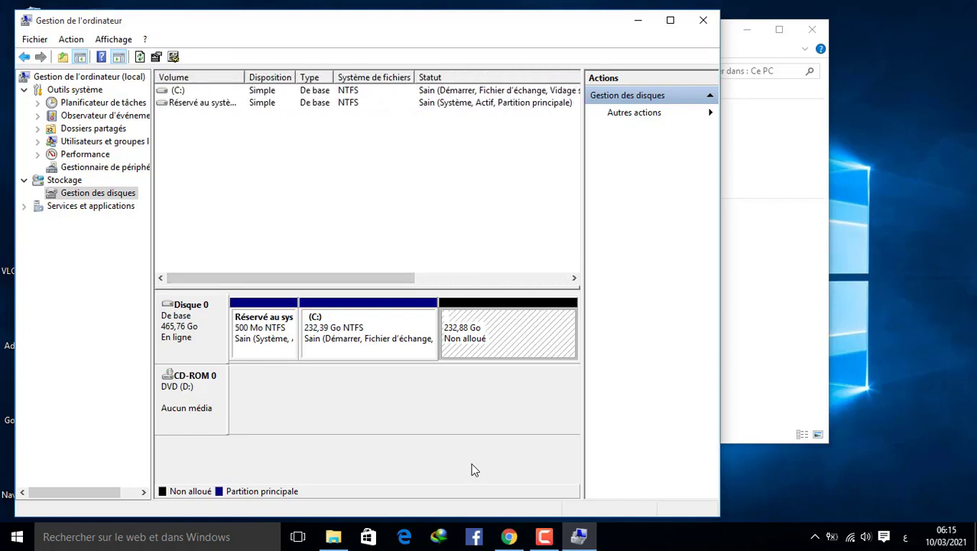
right_click(471, 468)
key("Down")
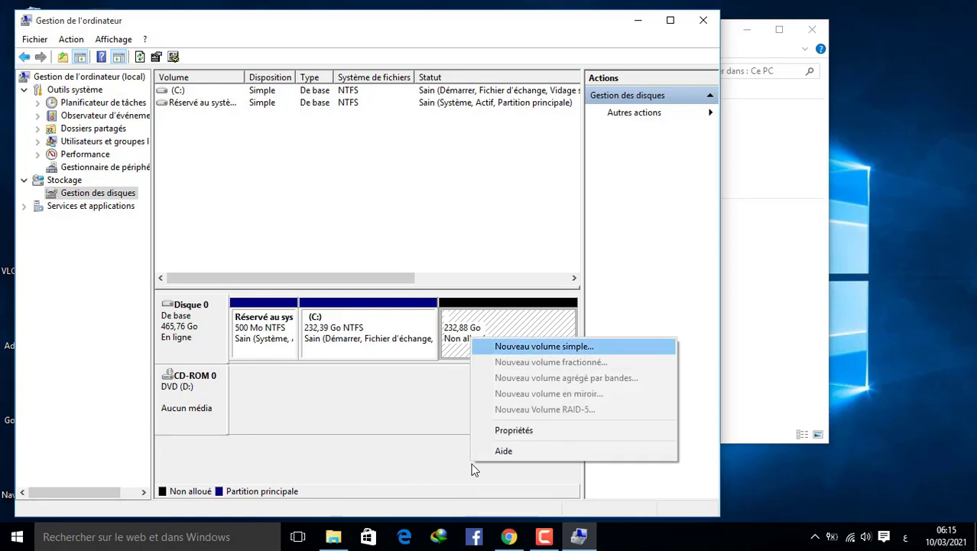
key("Return")
key("Return")
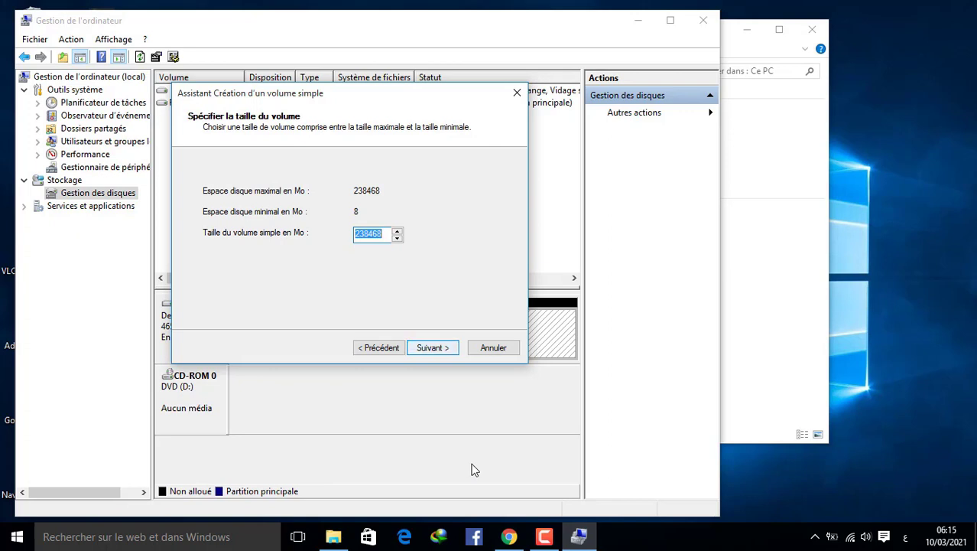
key("Return")
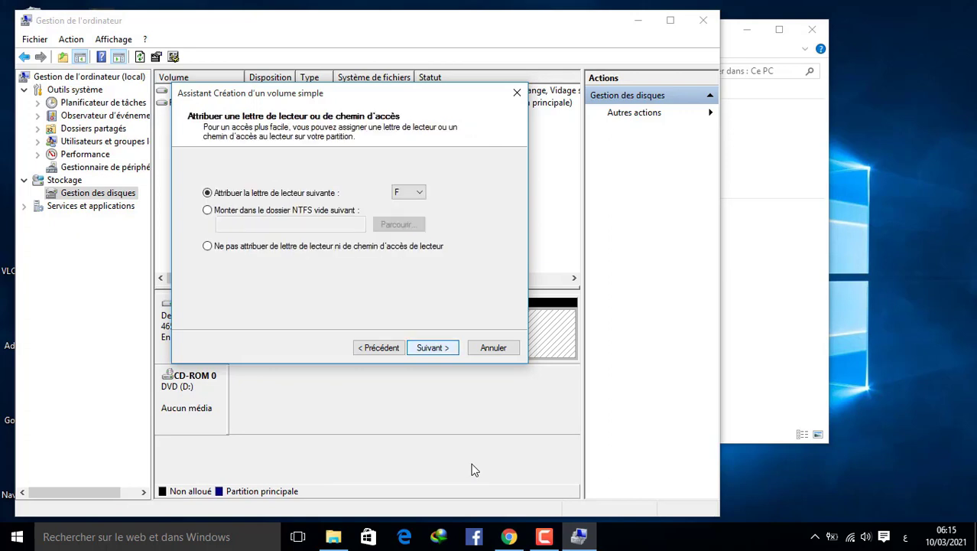
key("alt+Down")
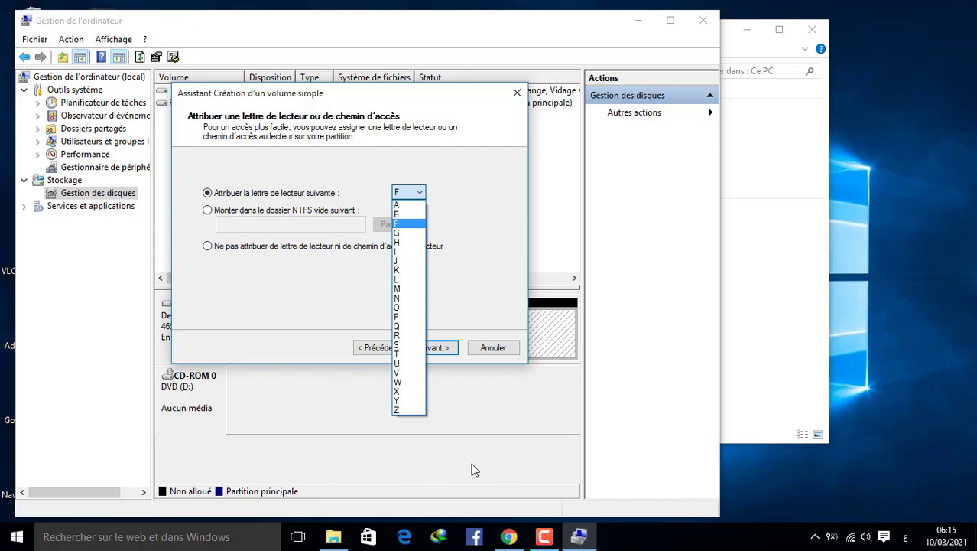
key("Up")
key("Up")
key("Down")
key("Down")
key("Down")
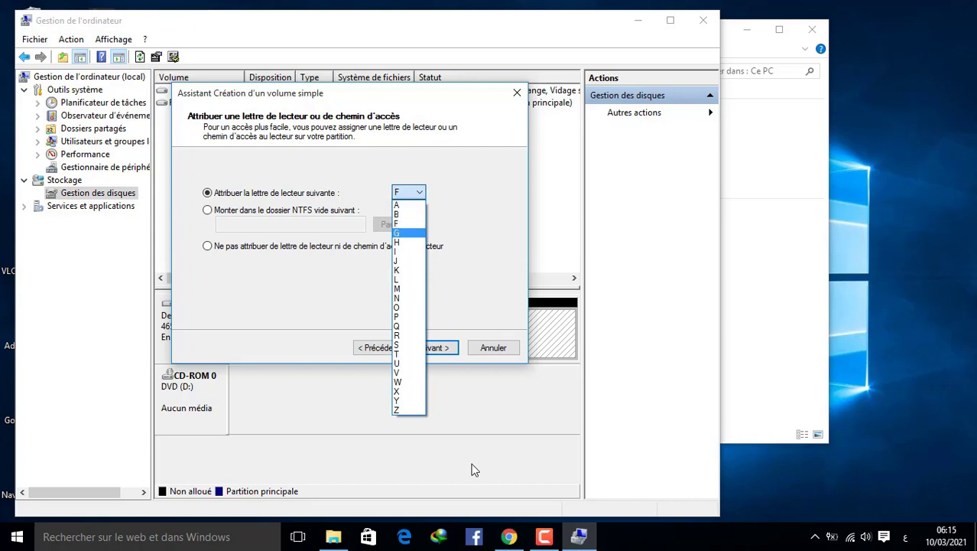
key("Return")
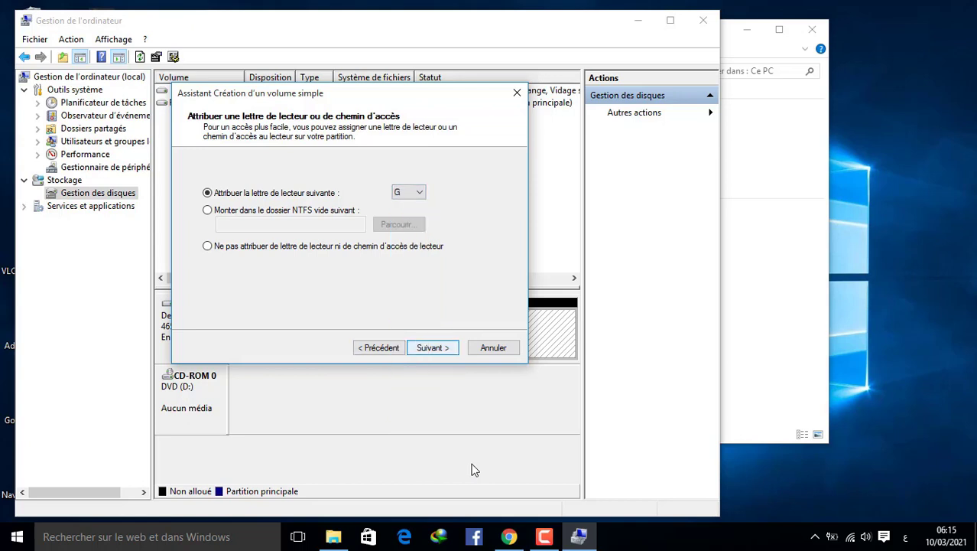
key("alt+Down")
key("Up")
key("Up")
key("Up")
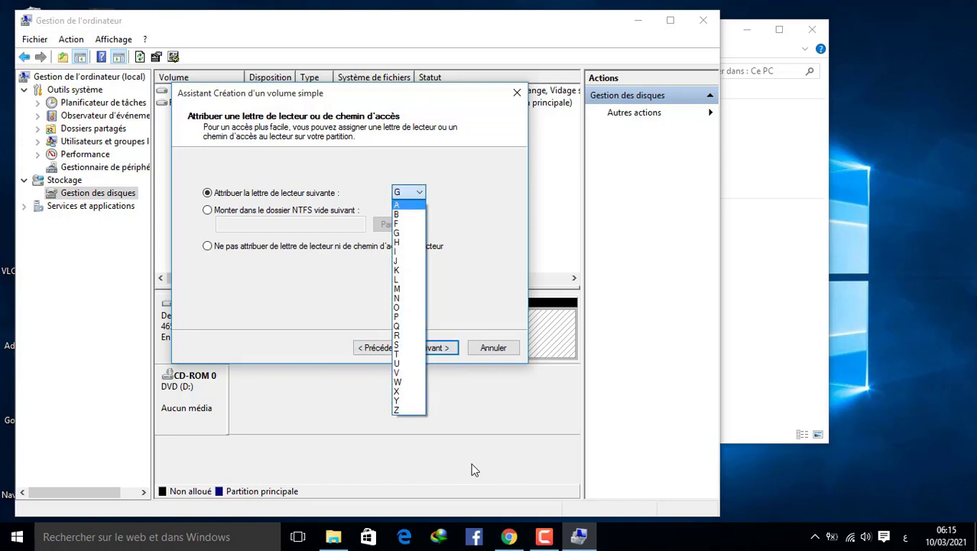
key("Down")
key("Down")
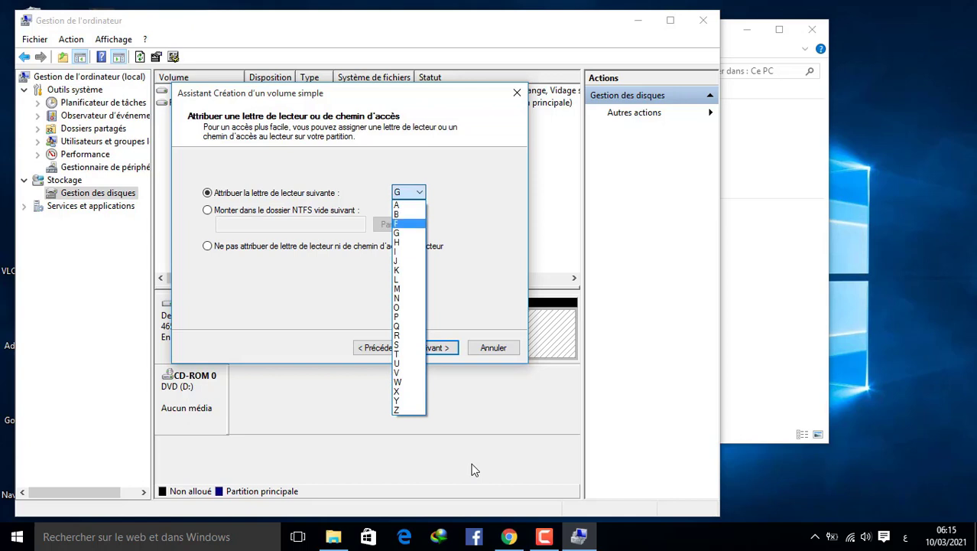
key("Down")
key("Up")
key("Down")
key("Up")
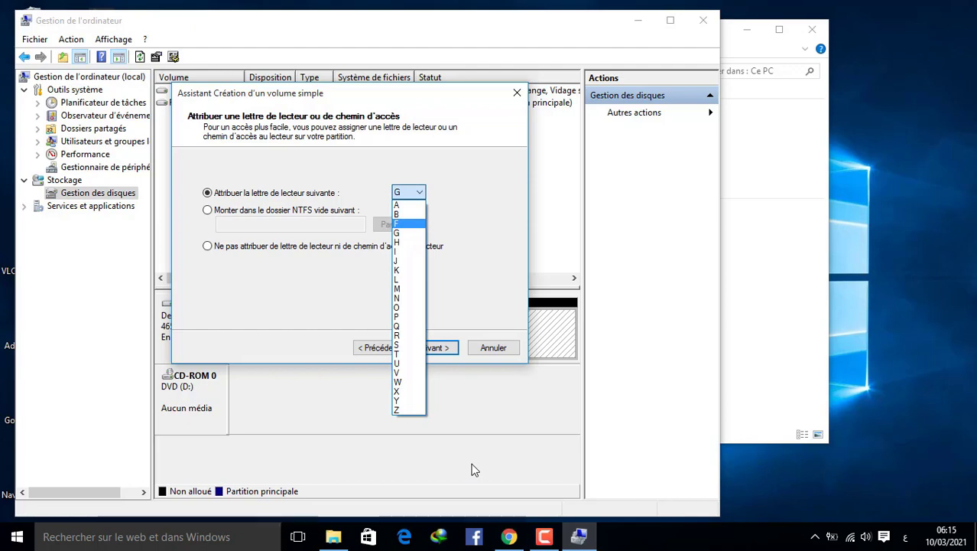
key("Escape")
key("Escape")
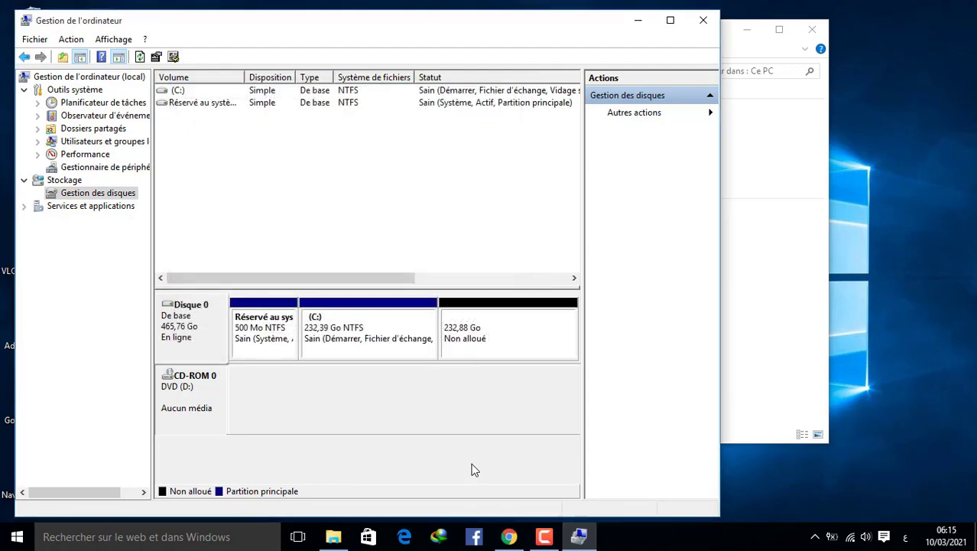
Step: Change the CD-ROM drive's letter to G and accept the change
key("shift+F10")
key("Down")
key("Down")
key("Up")
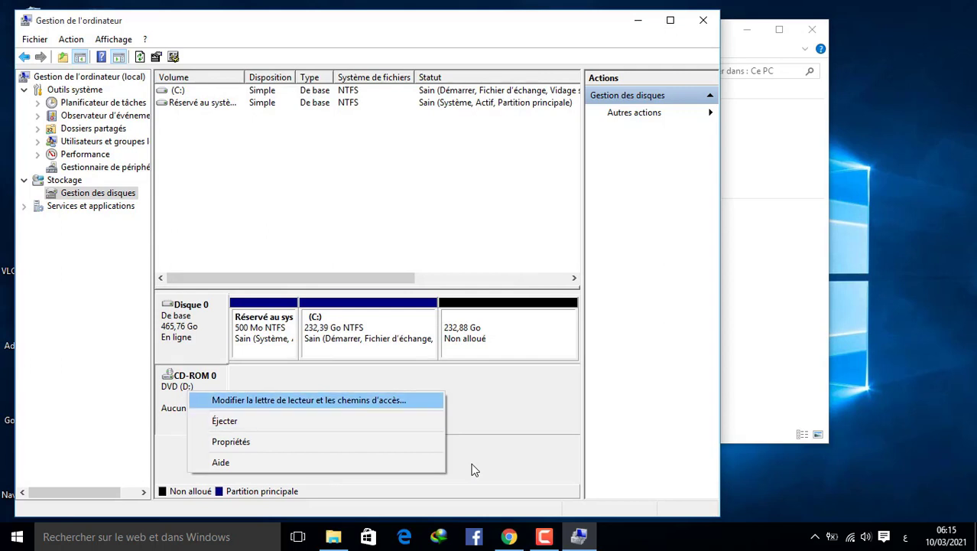
key("Return")
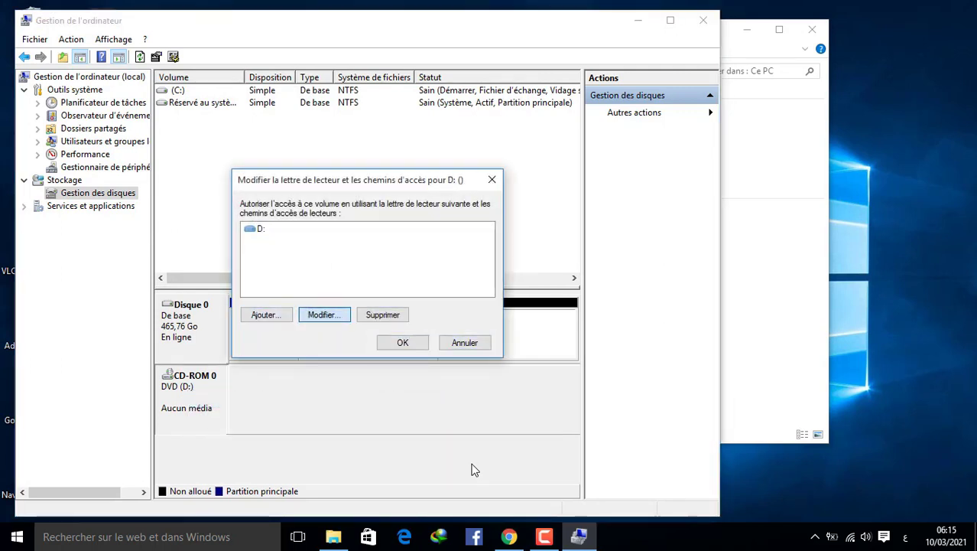
key("Return")
key("alt+Down")
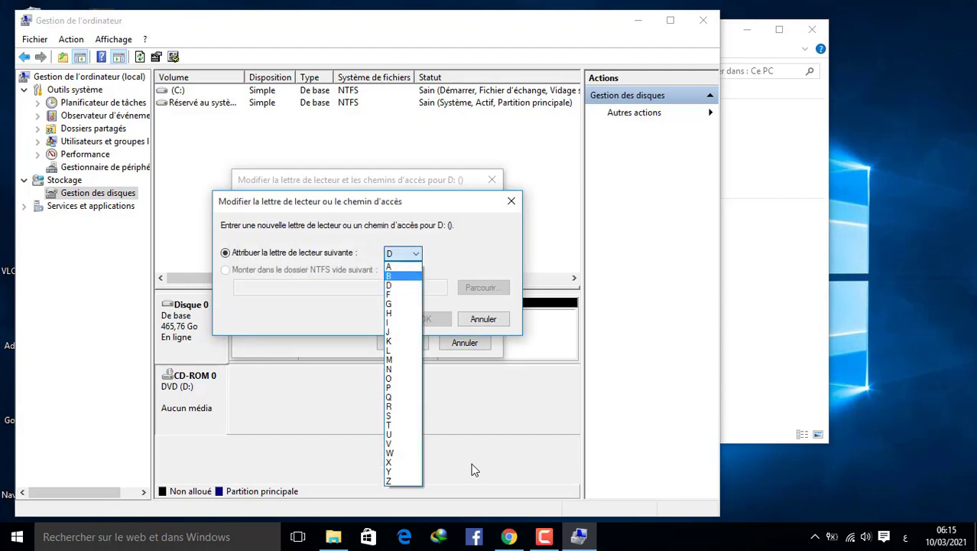
key("Down")
key("Down")
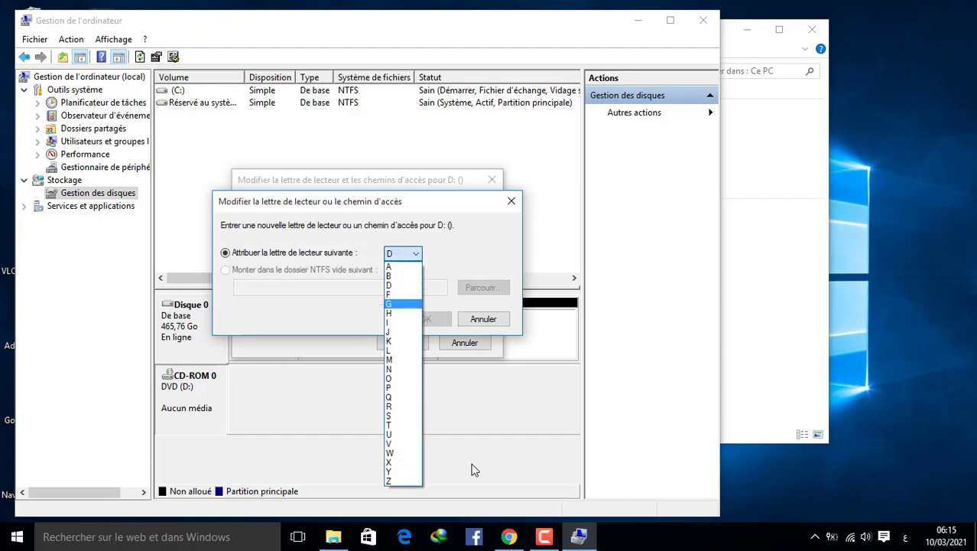
key("Return")
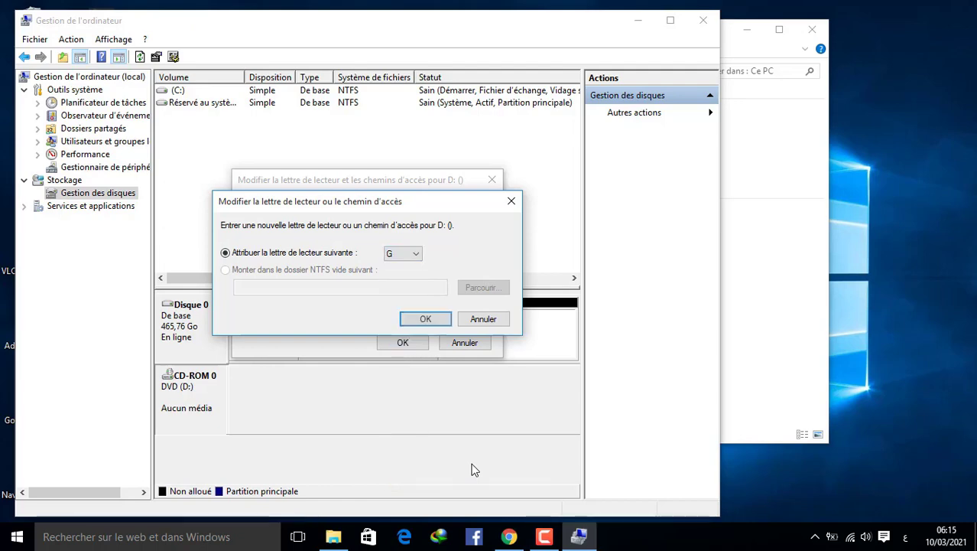
key("Return")
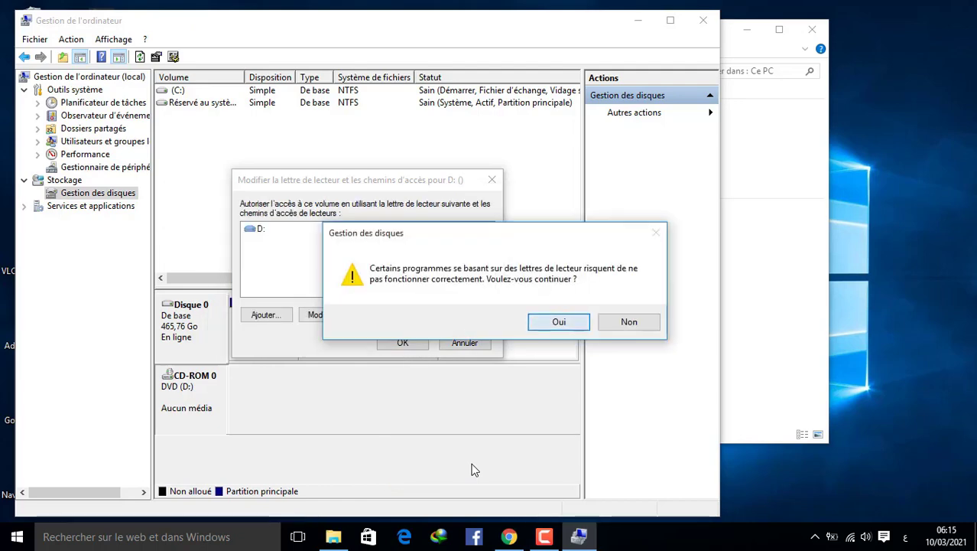
key("Return")
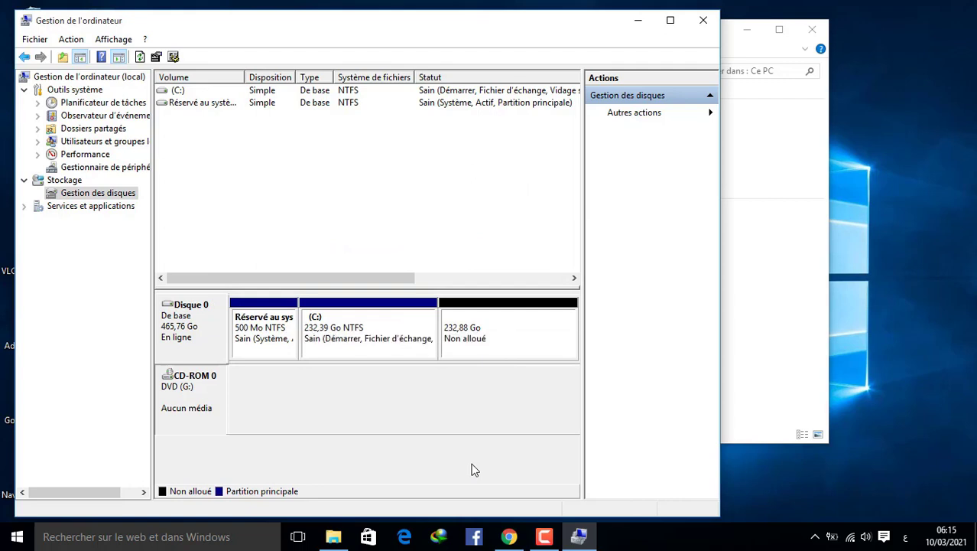
Step: Start a new simple volume in Disque 0's unallocated space with the maximum size of 238468 Mo
right_click(470, 331)
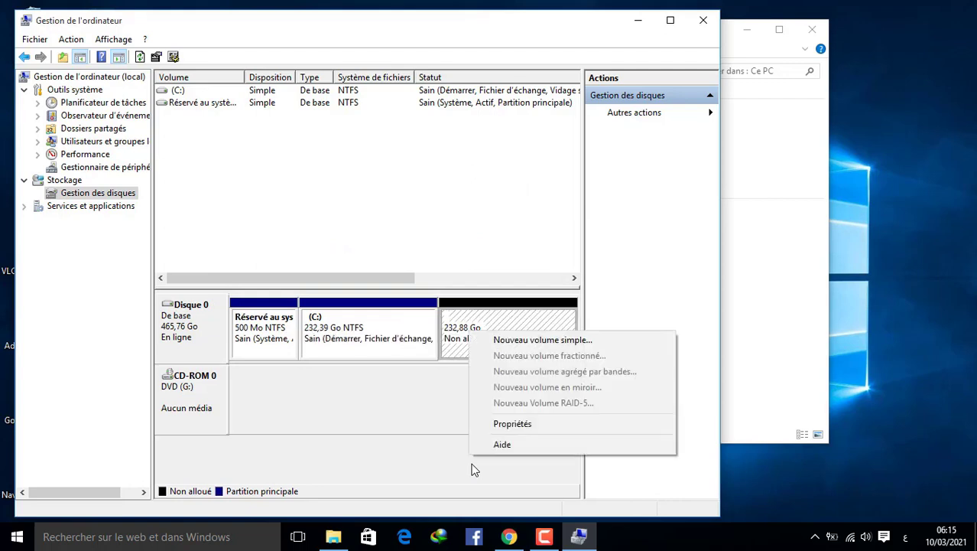
key("Up")
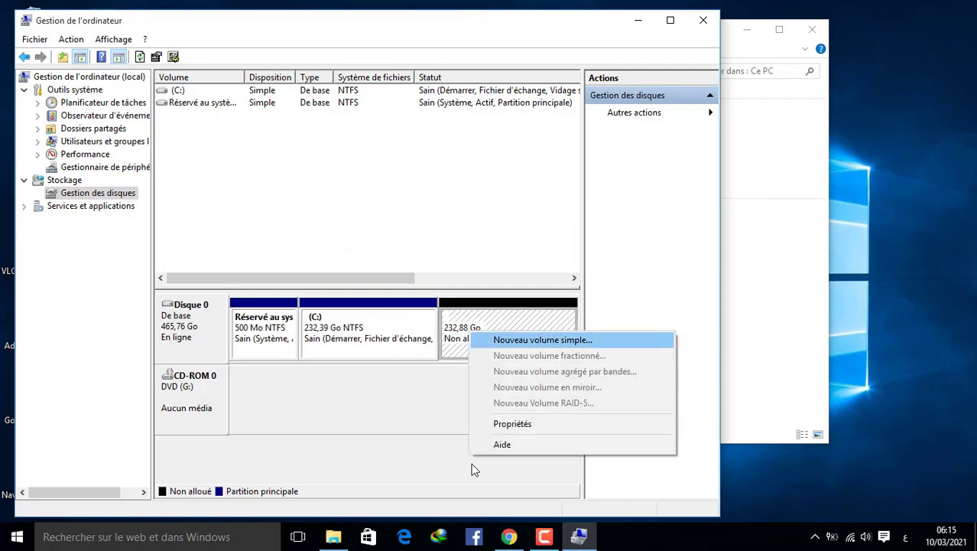
key("Return")
key("Return")
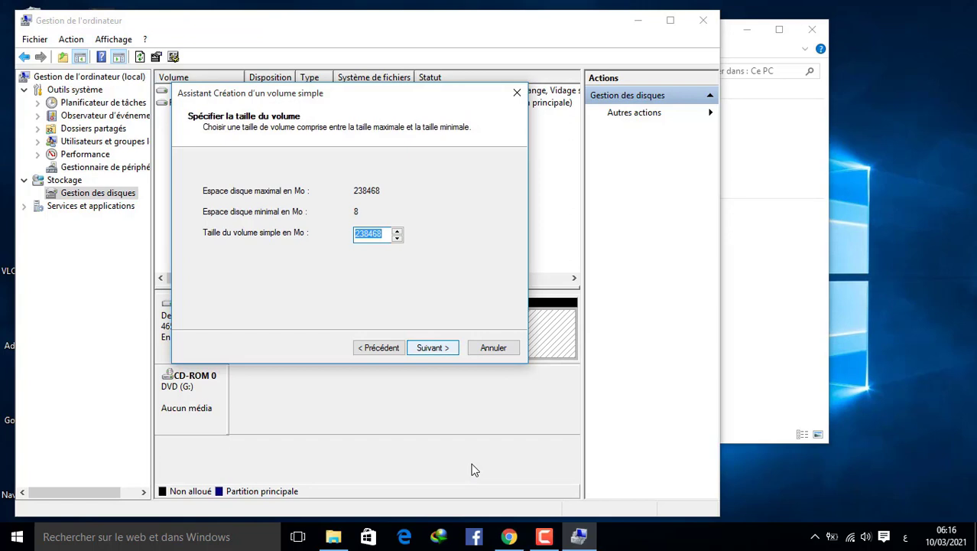
key("Return")
Step: Assign drive letter D to the new simple volume
key("alt+Down")
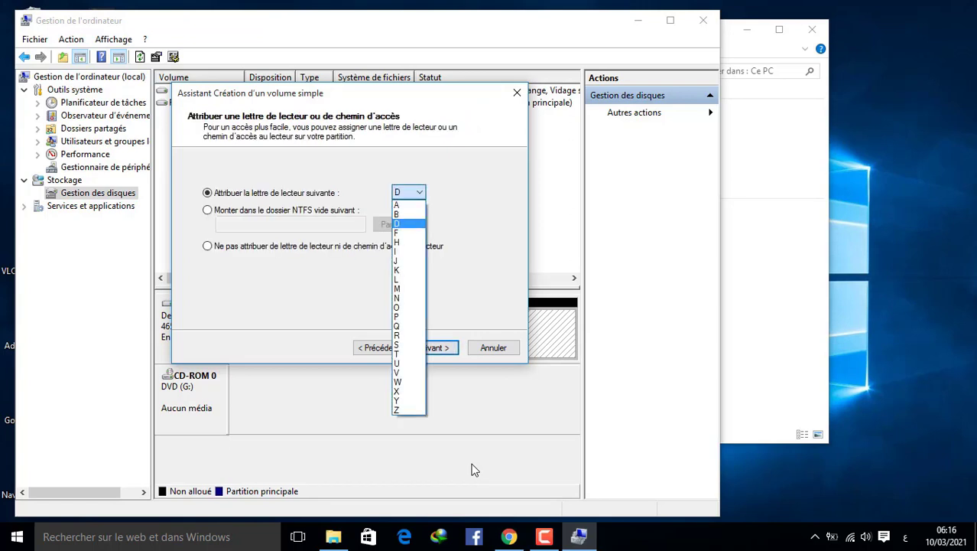
key("Up")
key("Down")
key("Return")
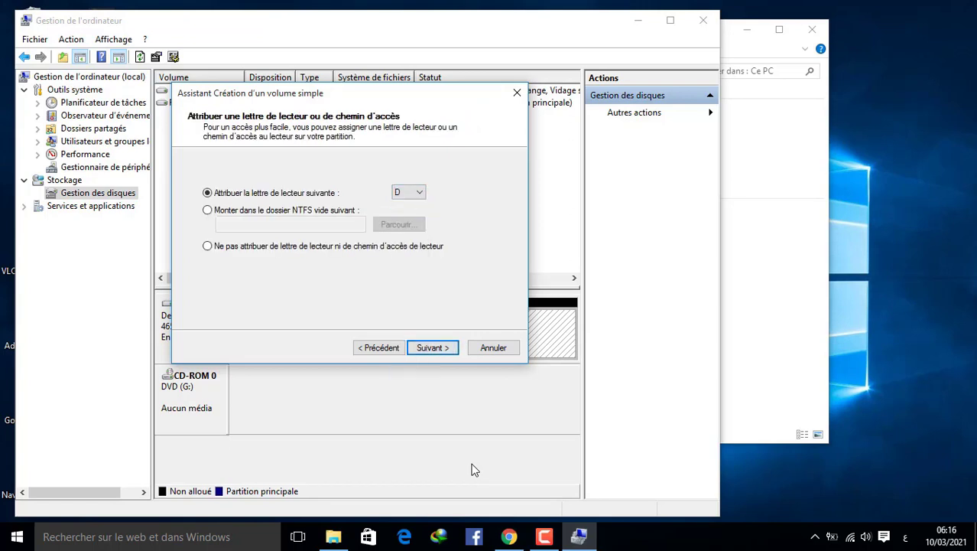
key("Return")
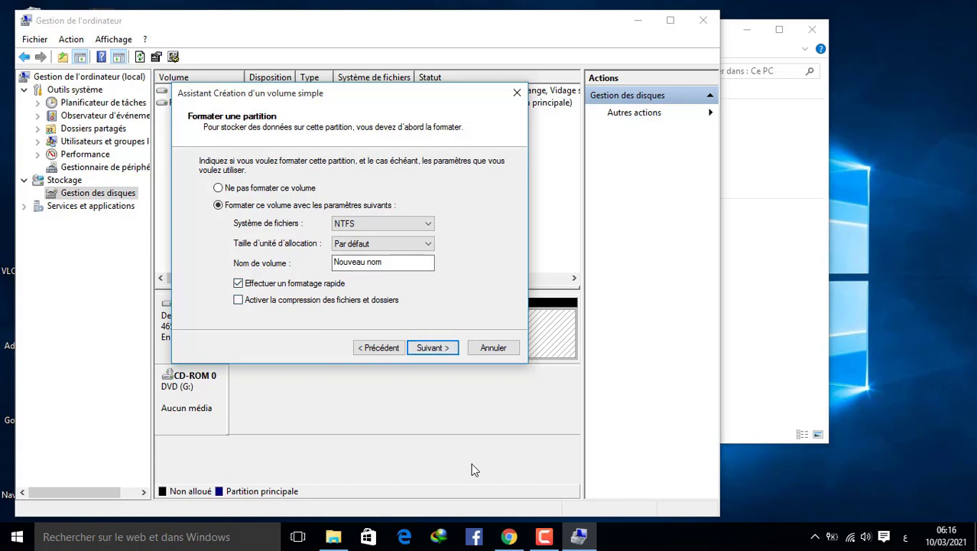
Step: Name the new volume "d", keep the NTFS quick format with default allocation unit size, and finish creating it
key("shift+Tab")
key("shift+Tab")
key("shift+Tab")
key("shift+Tab")
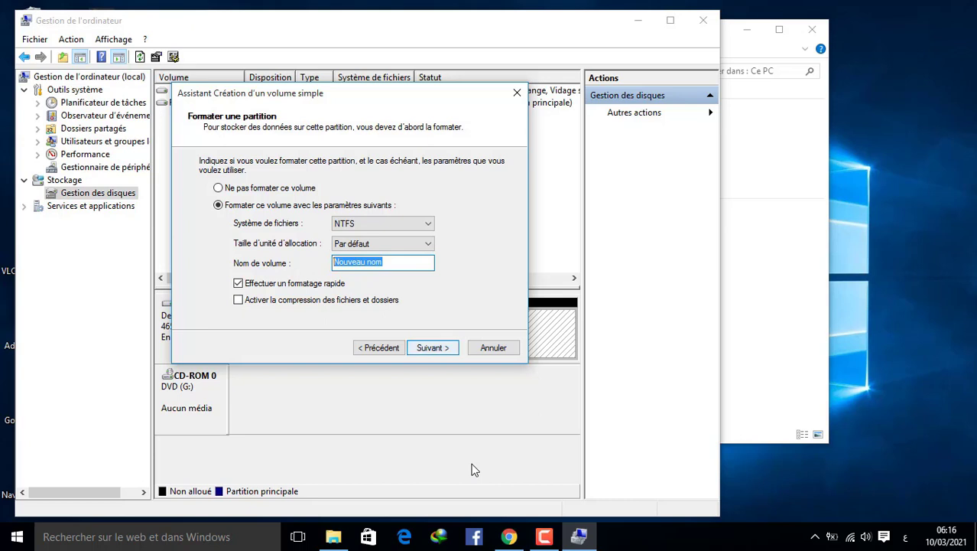
type("ج")
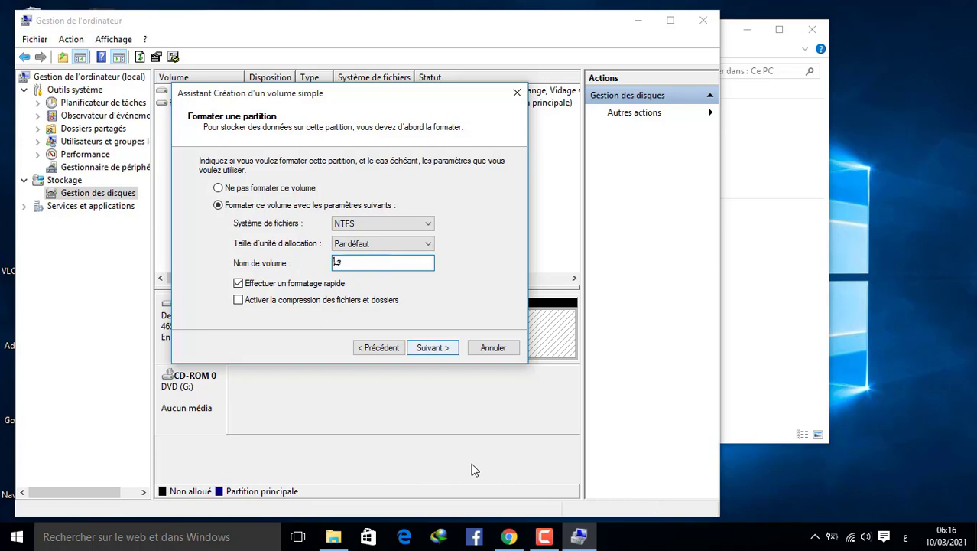
key("BackSpace")
key("alt+shift")
type("d")
key("Return")
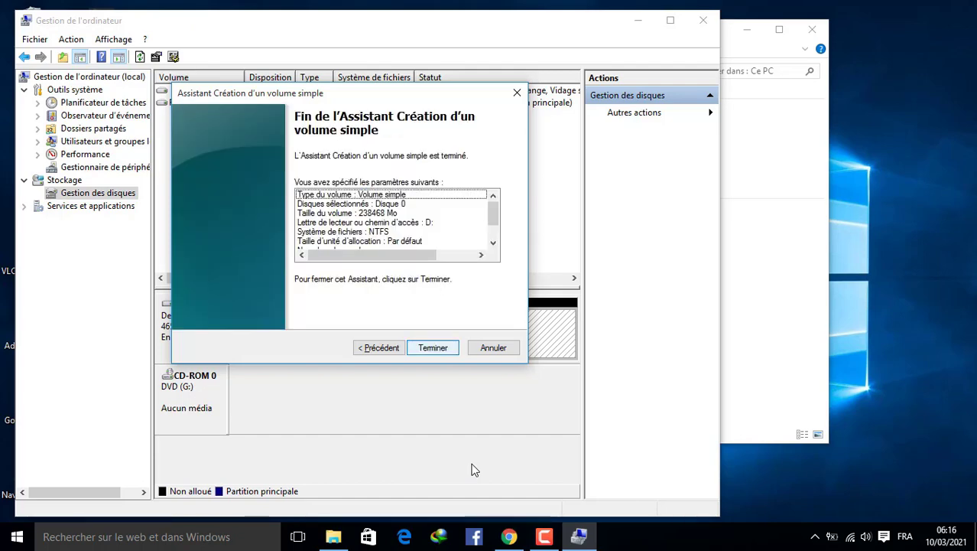
key("Return")
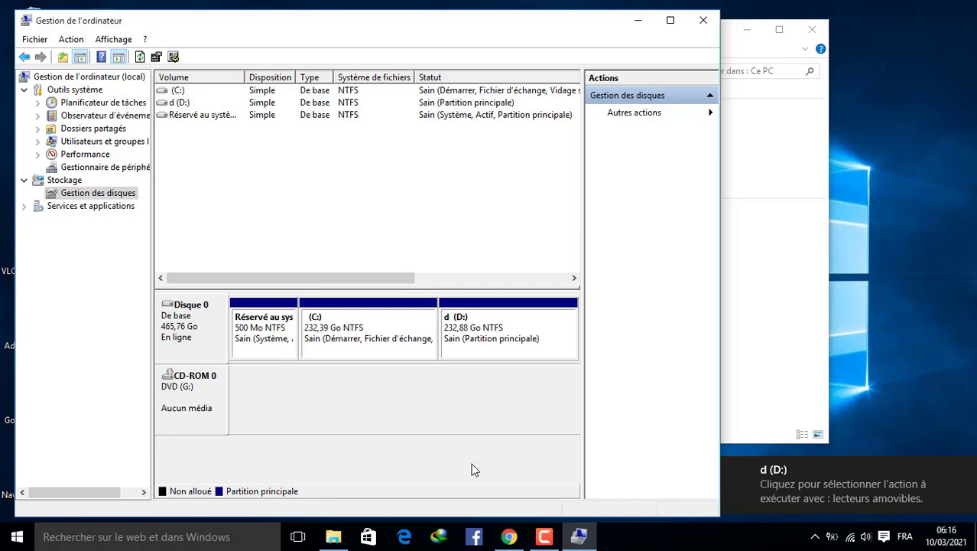
Step: Switch to File Explorer and rename the D: drive "Disque local", continuing with administrator rights
left_click(764, 279)
left_click(405, 244)
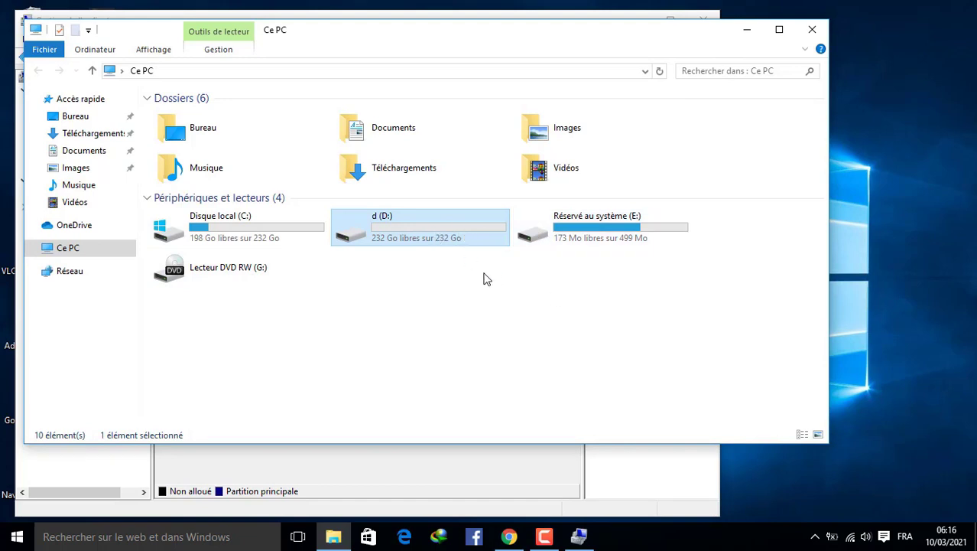
right_click(399, 225)
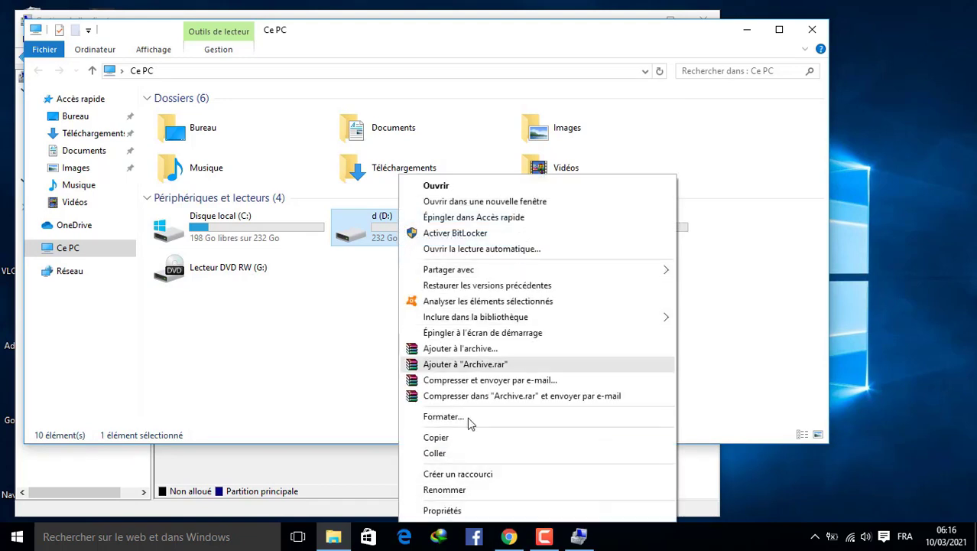
left_click(469, 487)
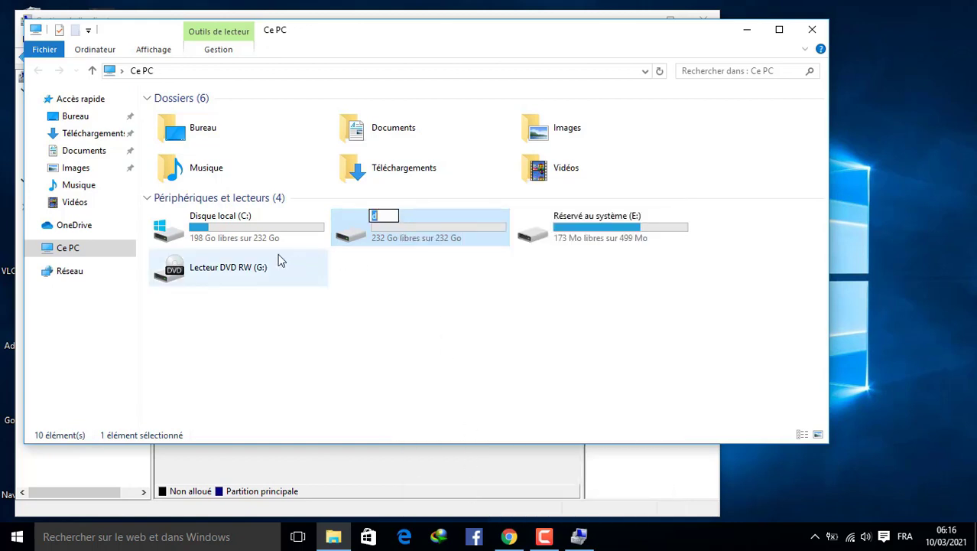
type("Disque ")
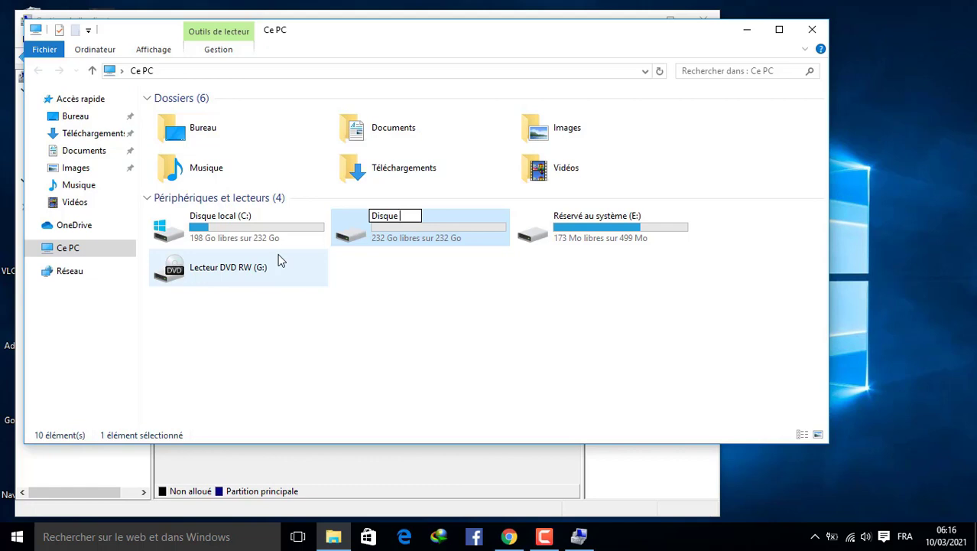
type("lov")
key("BackSpace")
type("cal")
key("Return")
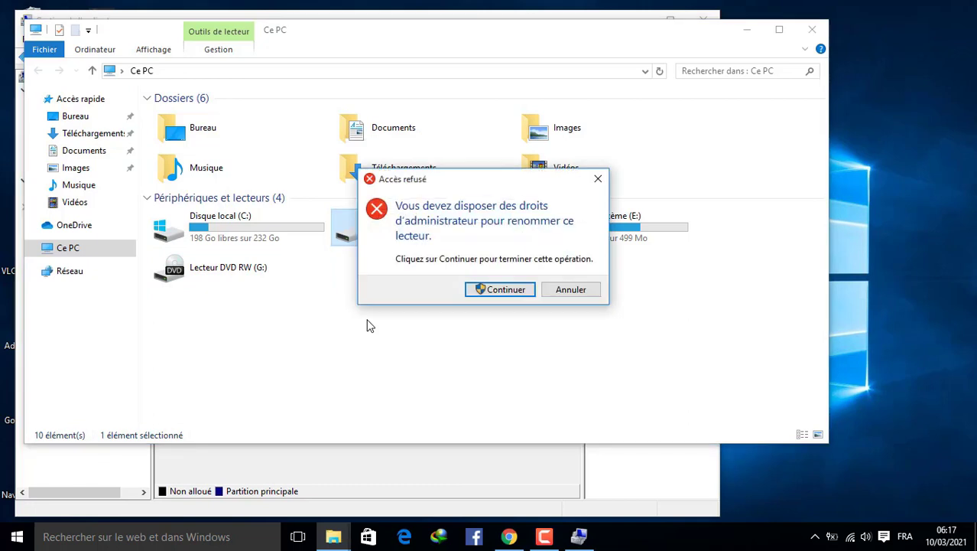
left_click(481, 300)
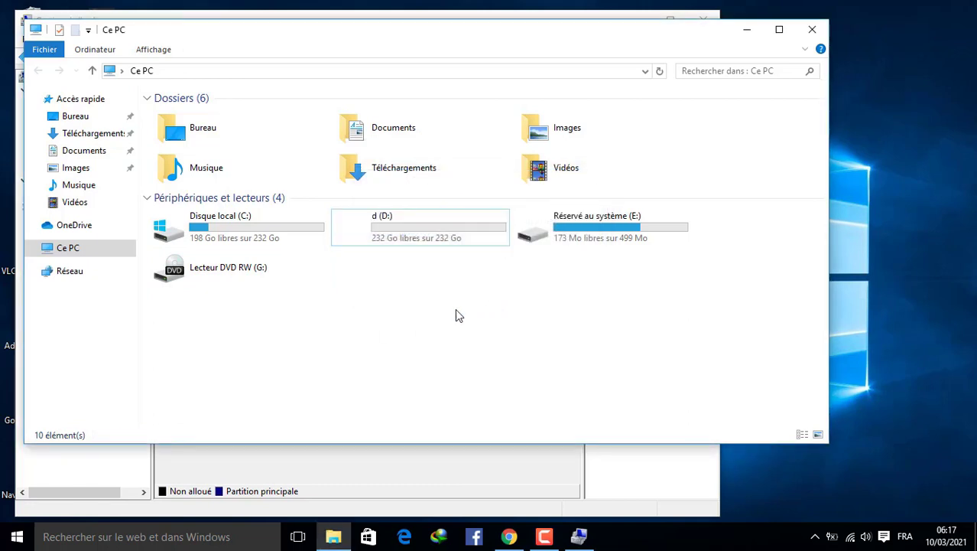